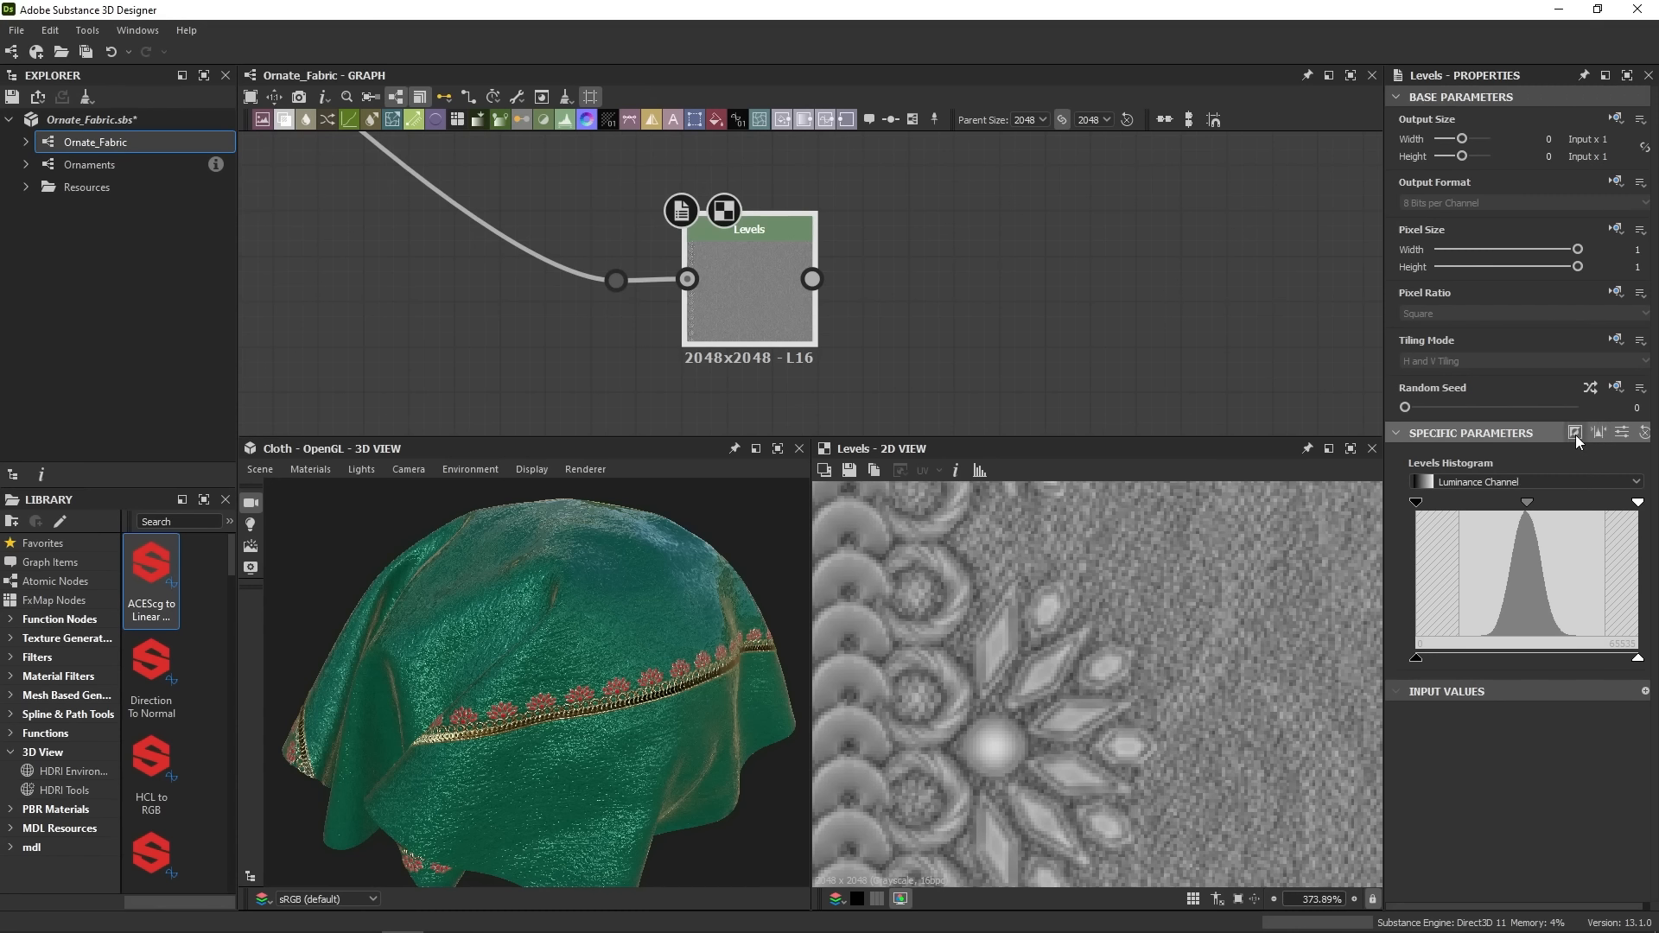
- Invert the grayscale fabric height map in the Levels node
click(1574, 432)
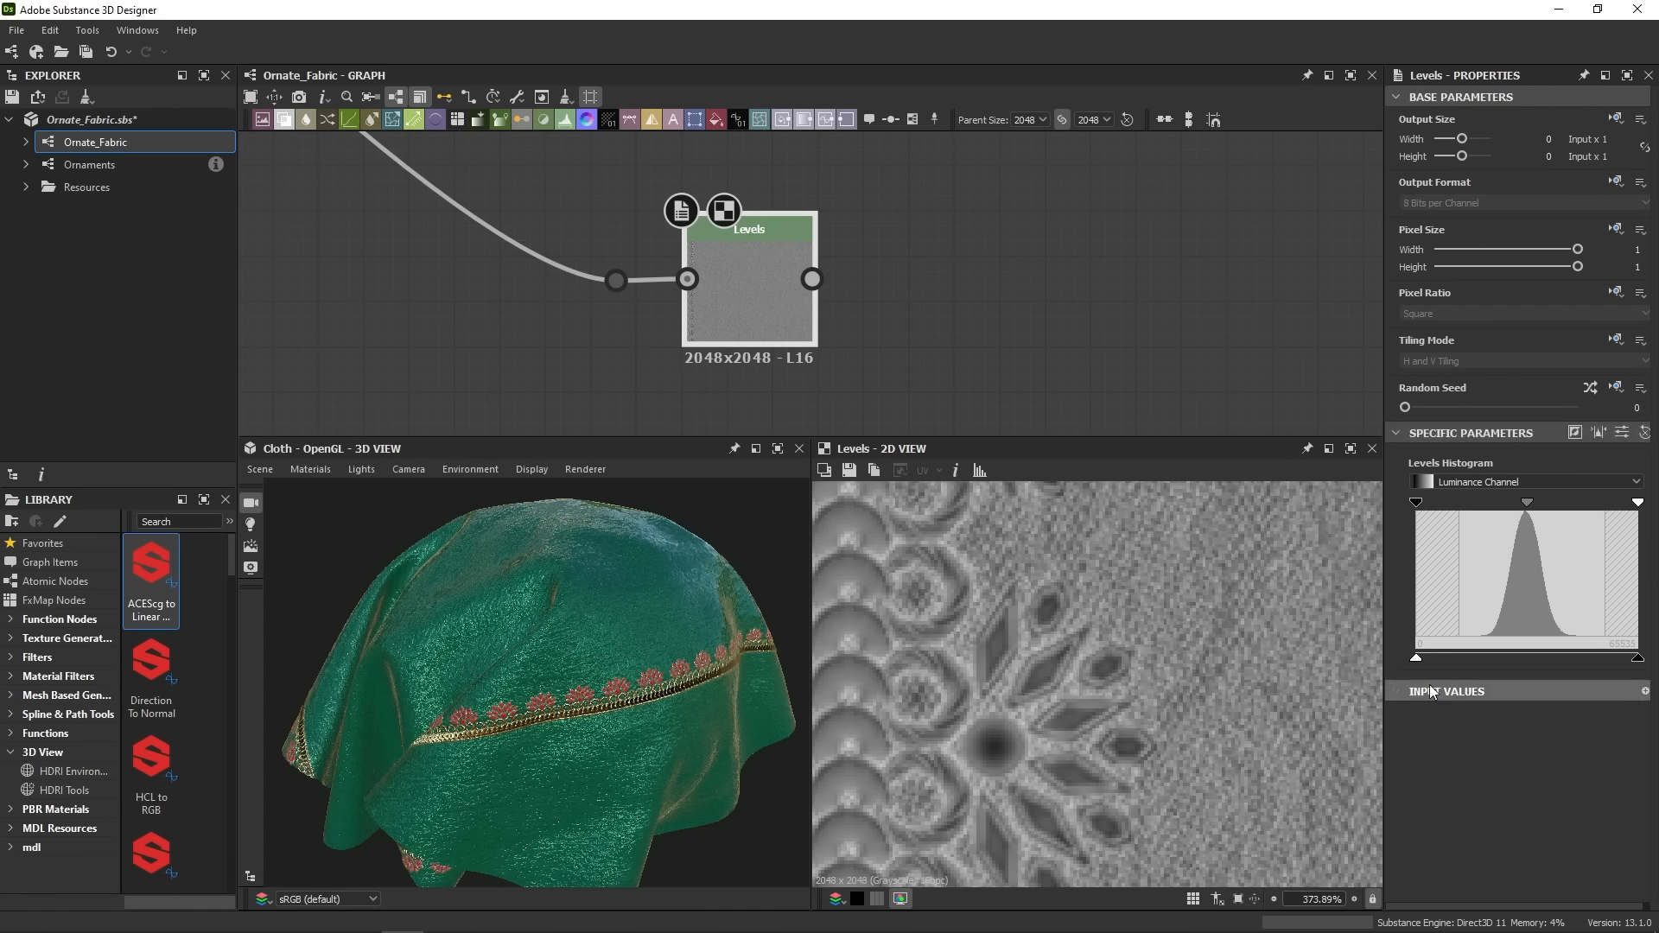
mouse_move(1418, 658)
mouse_down()
mouse_move(1603, 671)
mouse_move(1340, 671)
mouse_up()
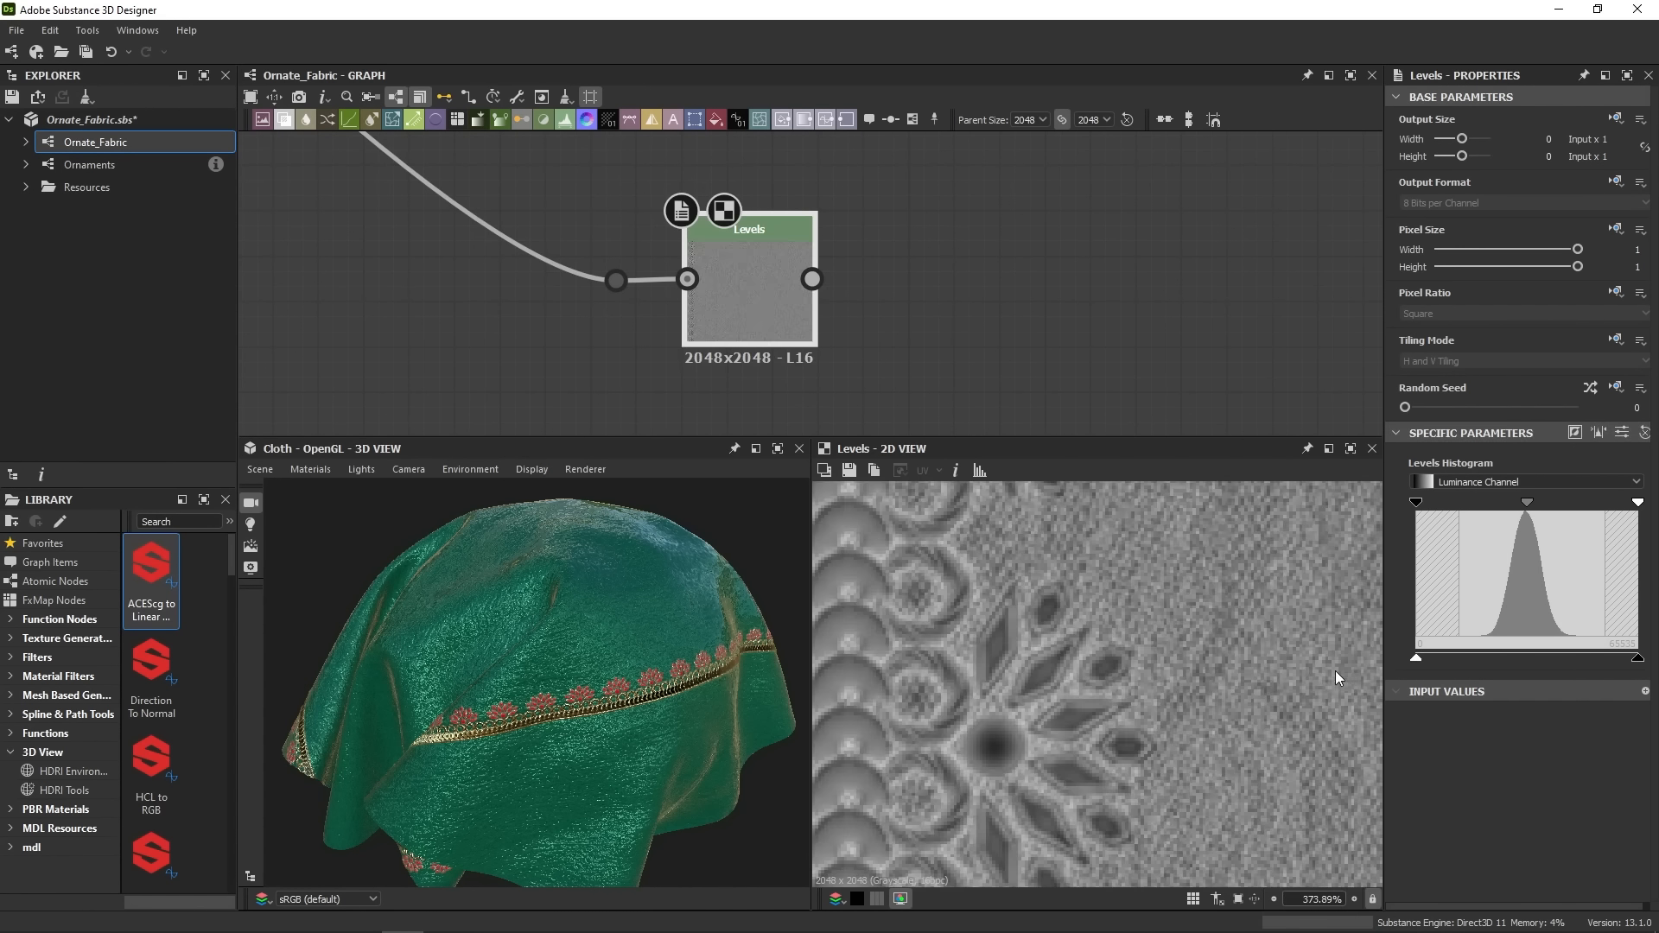
middle_drag(950, 861, 972, 728)
middle_drag(1066, 573, 993, 734)
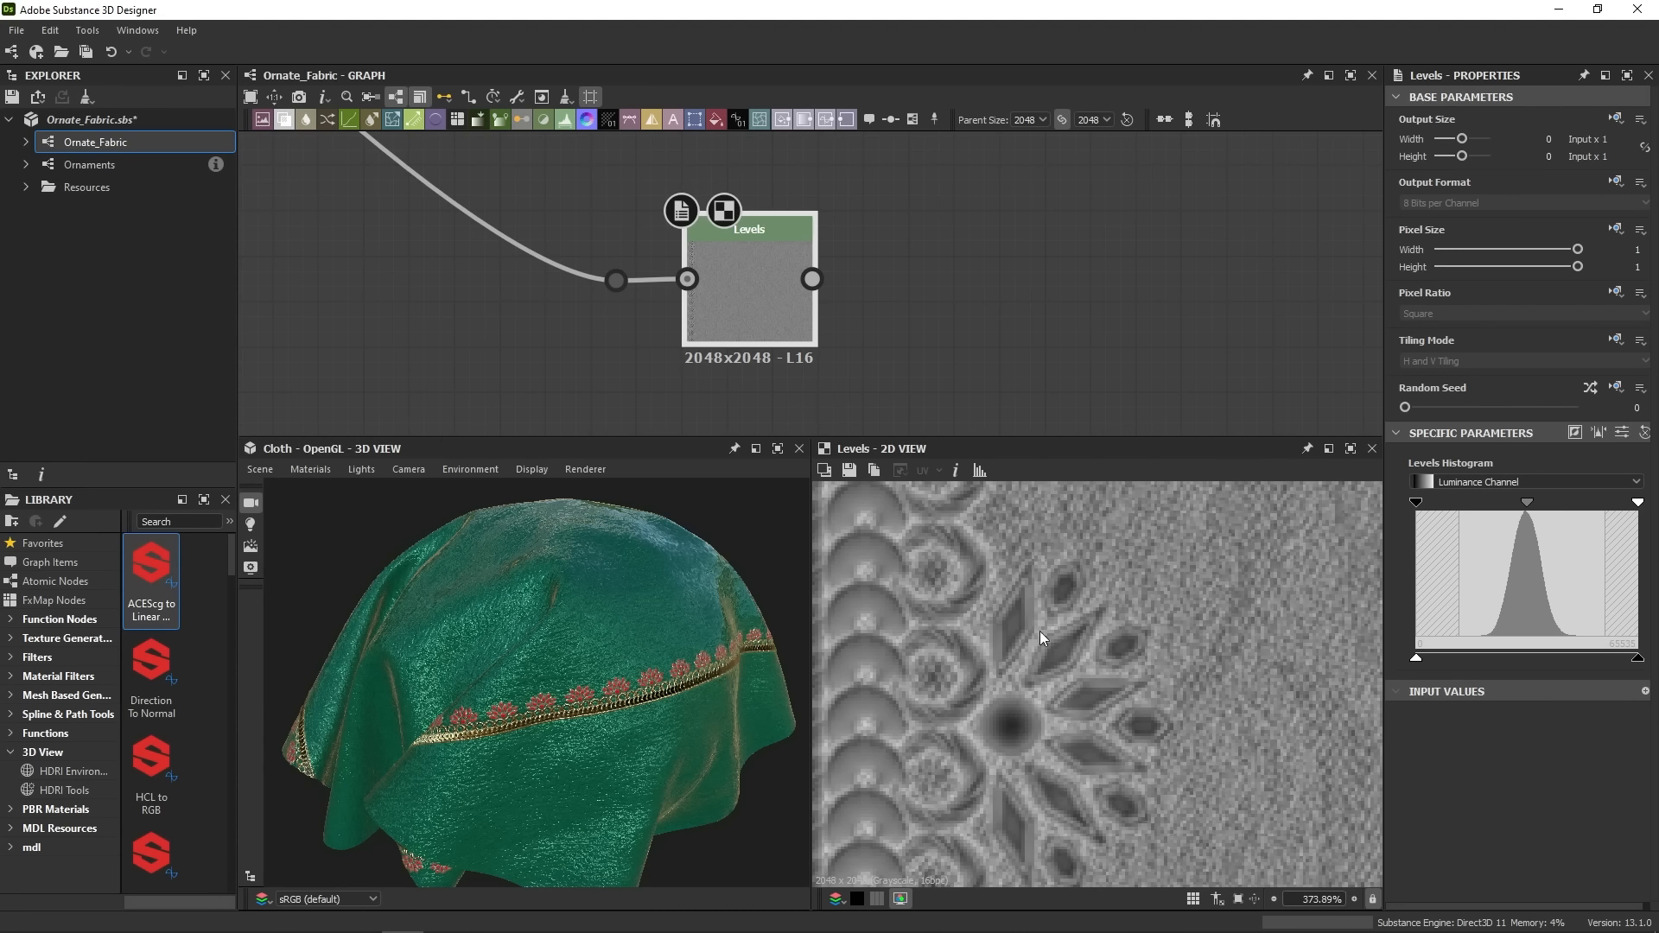
middle_drag(938, 357, 722, 353)
middle_drag(1080, 638, 998, 707)
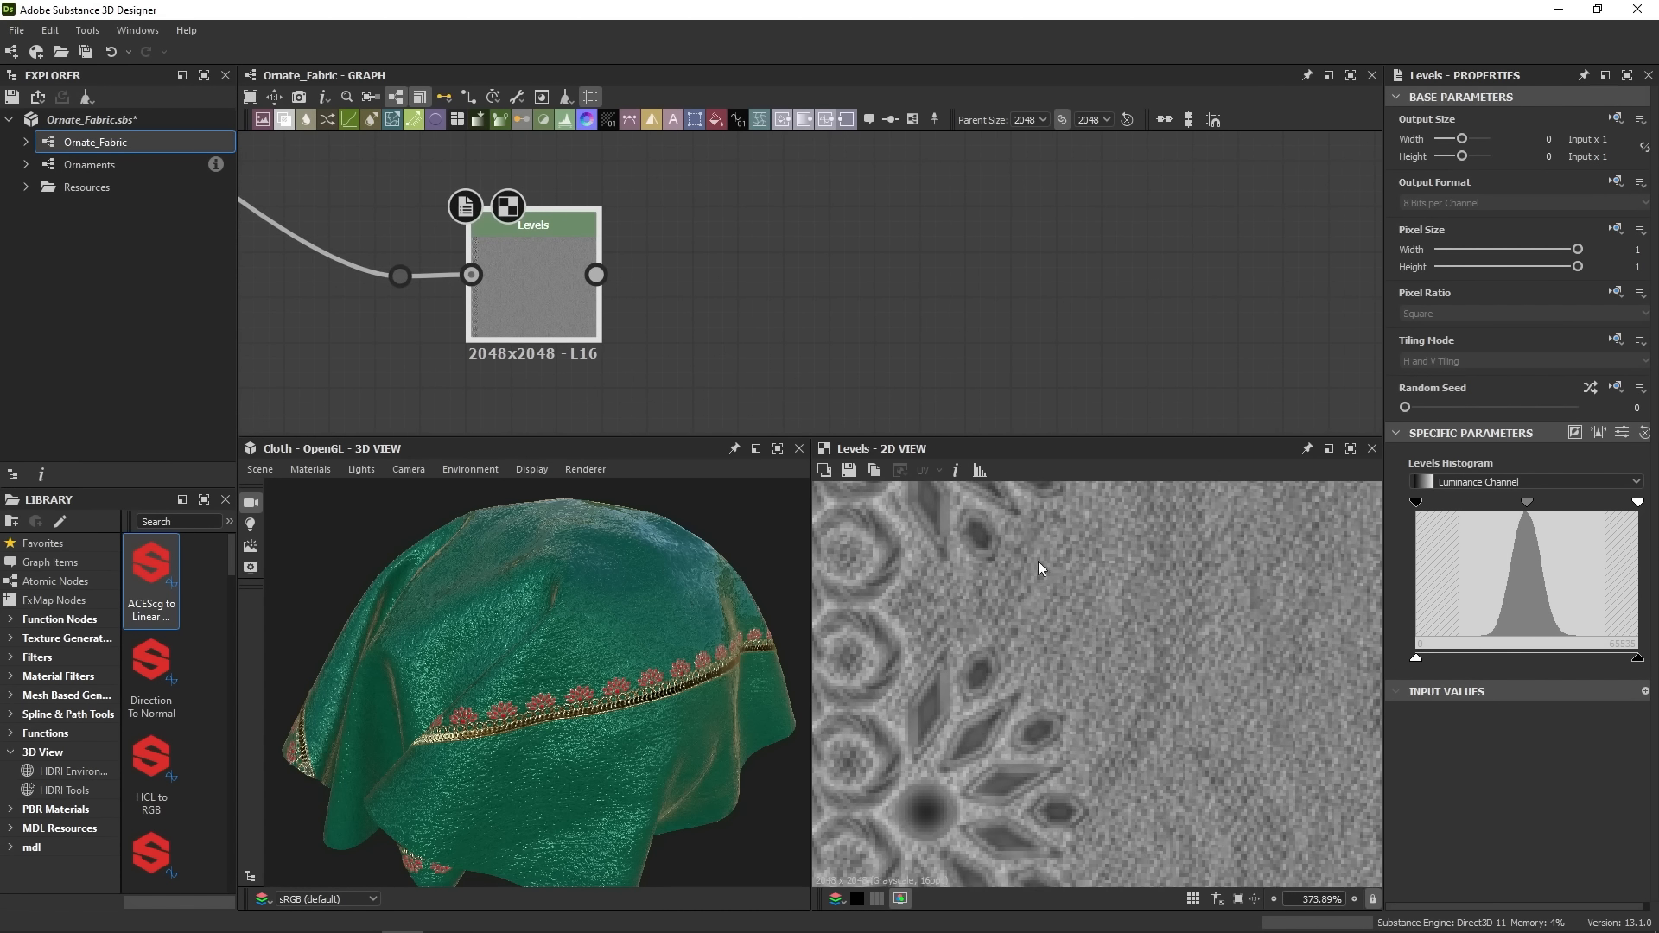
scroll(1071, 594, down, 5)
middle_drag(1237, 630, 1085, 608)
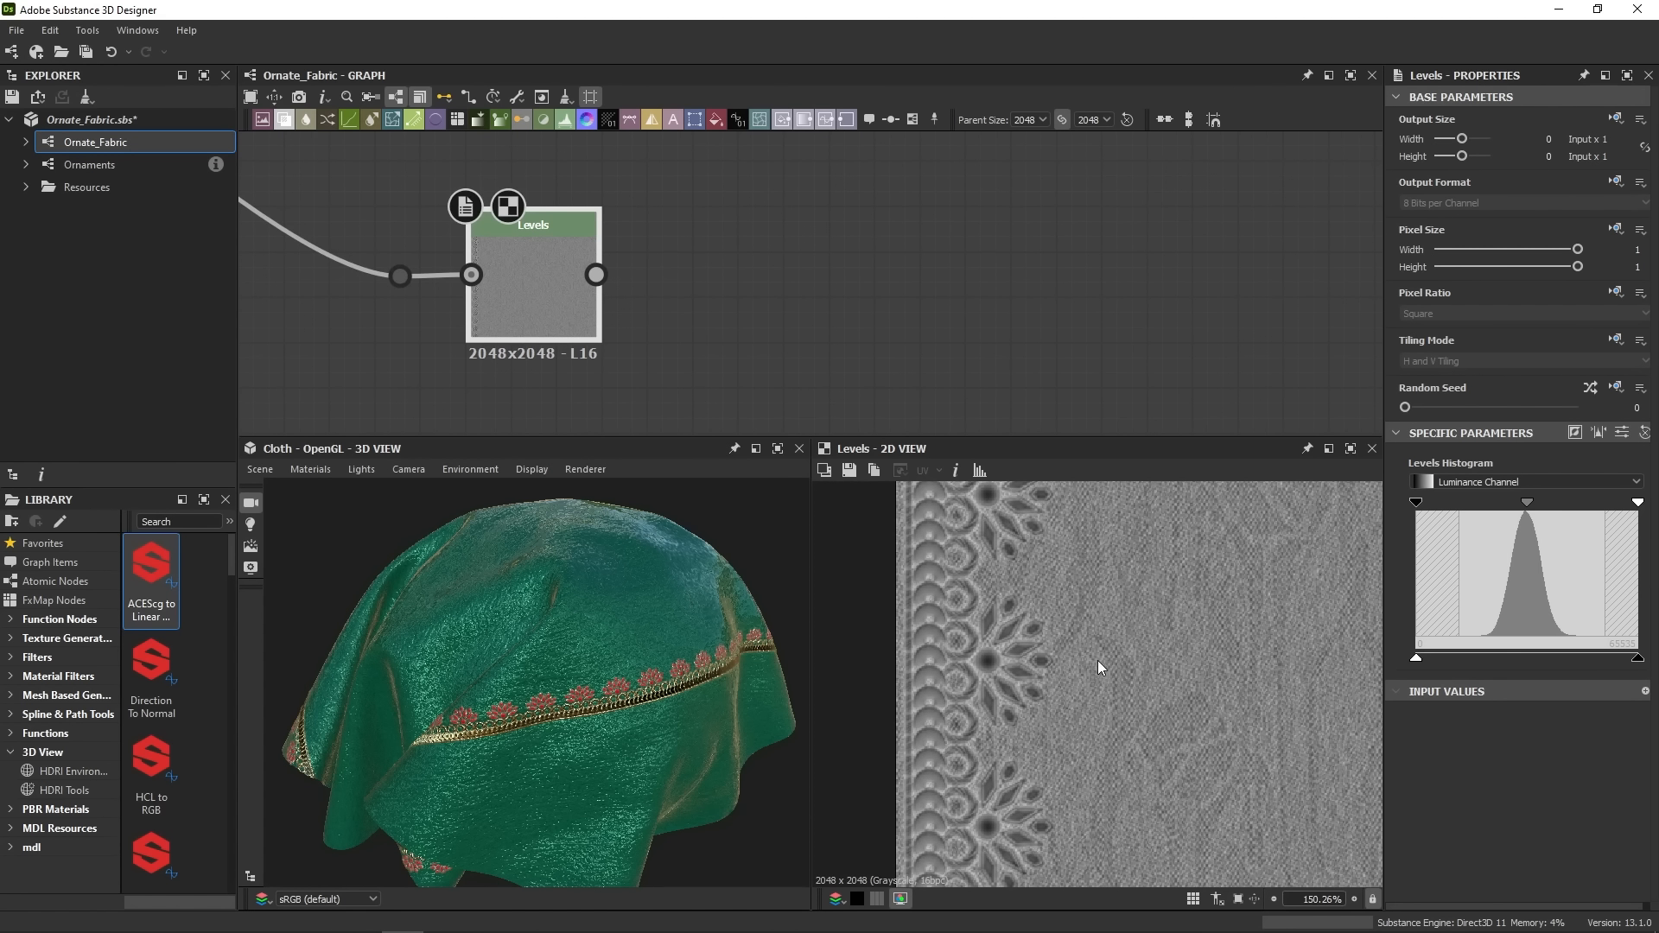
- Add a Histogram Range node connected to the Levels node's output
middle_drag(722, 217, 654, 232)
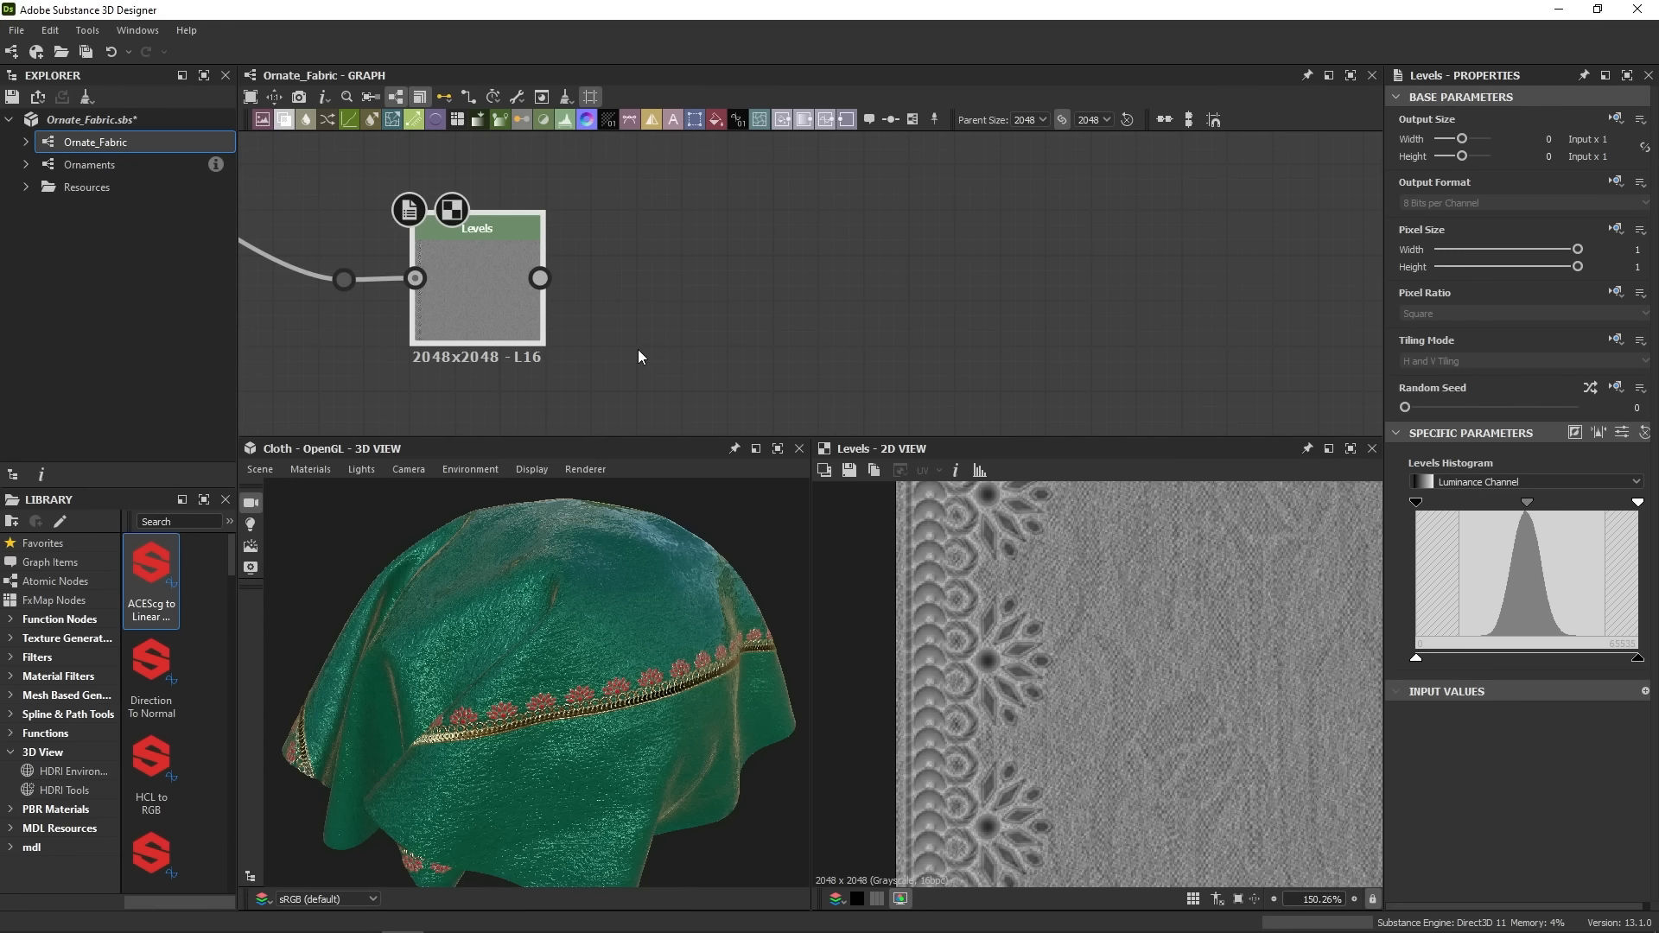
key(space)
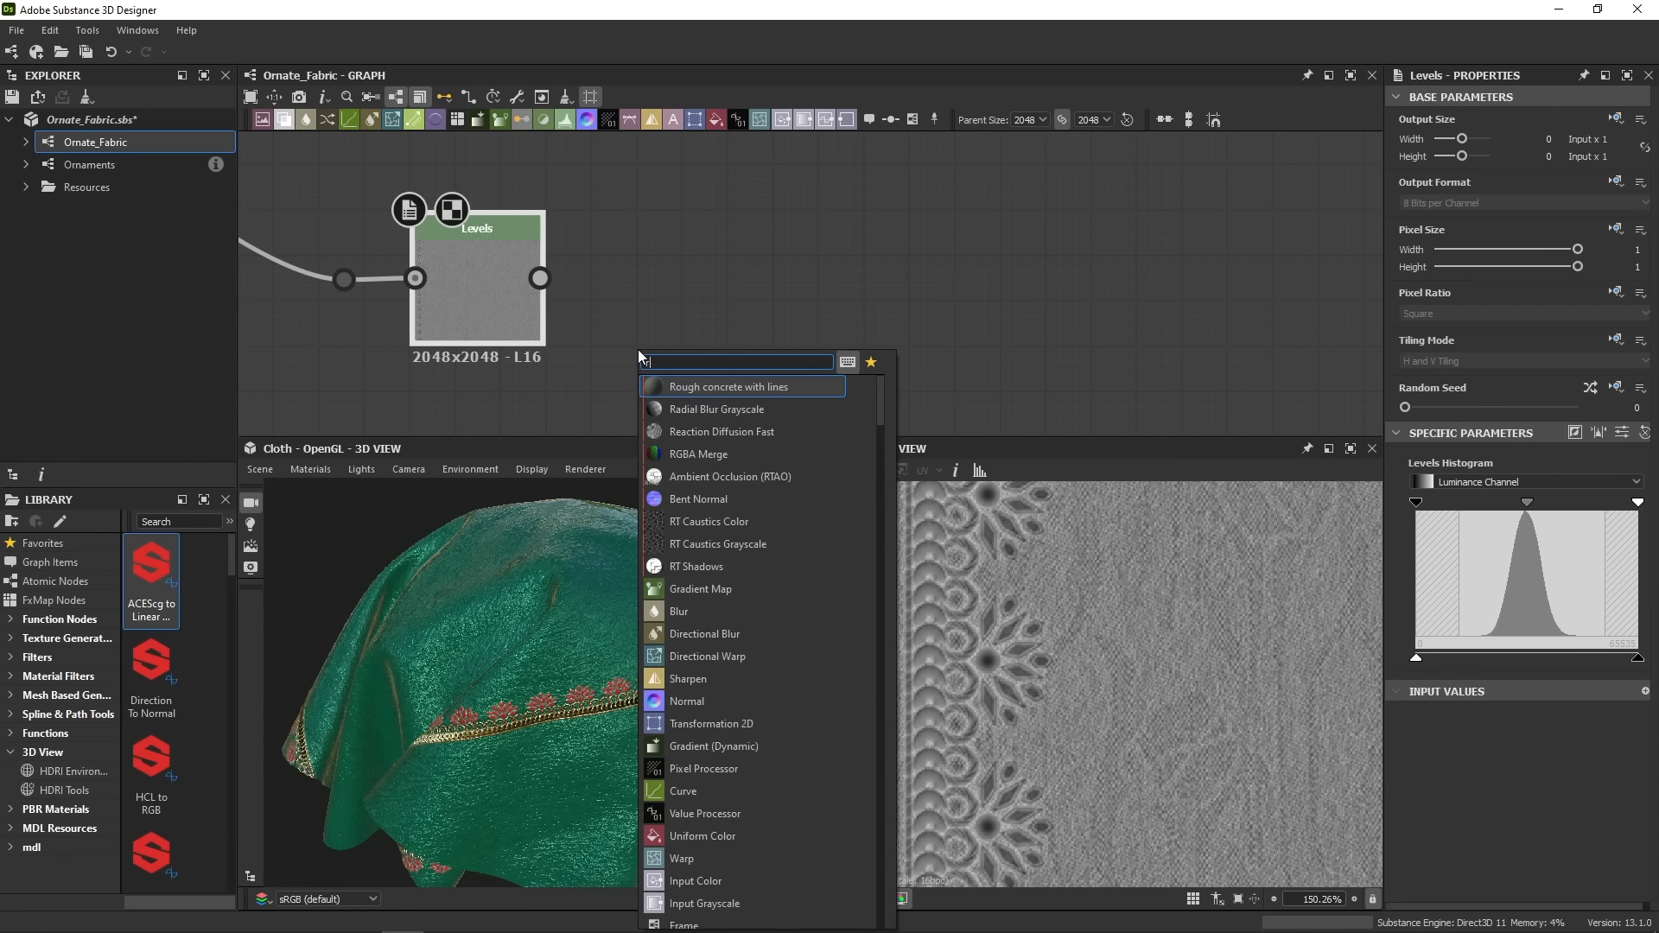
text(tran)
key(BackSpace)
key(BackSpace)
key(BackSpace)
key(BackSpace)
text(rang)
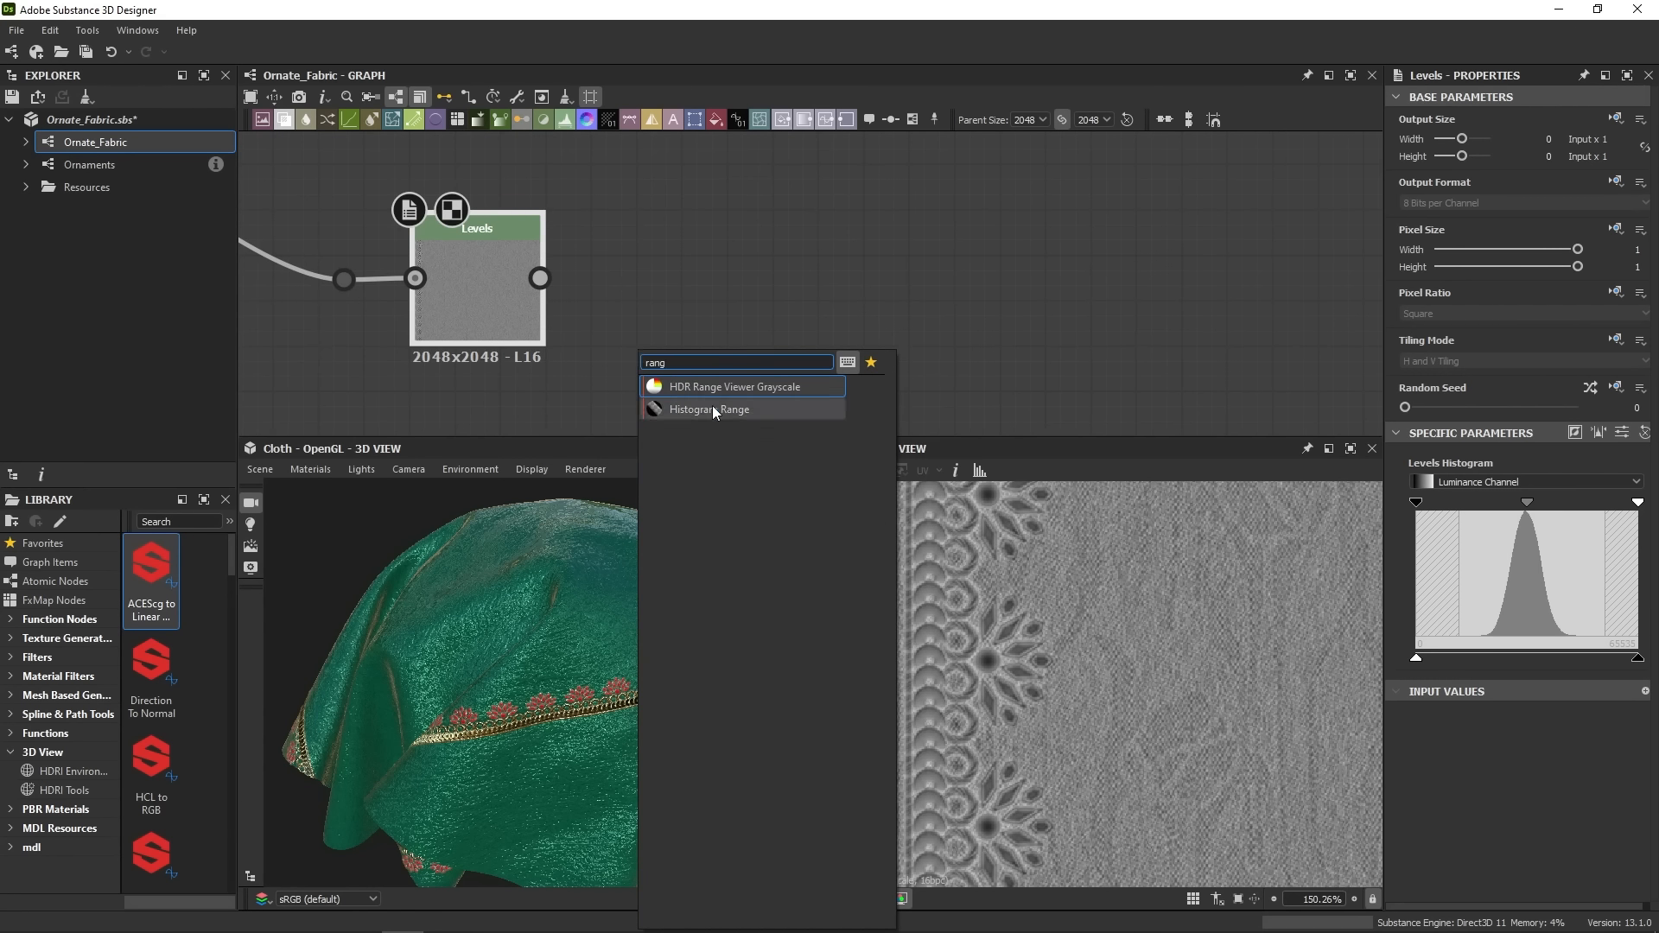
click(734, 410)
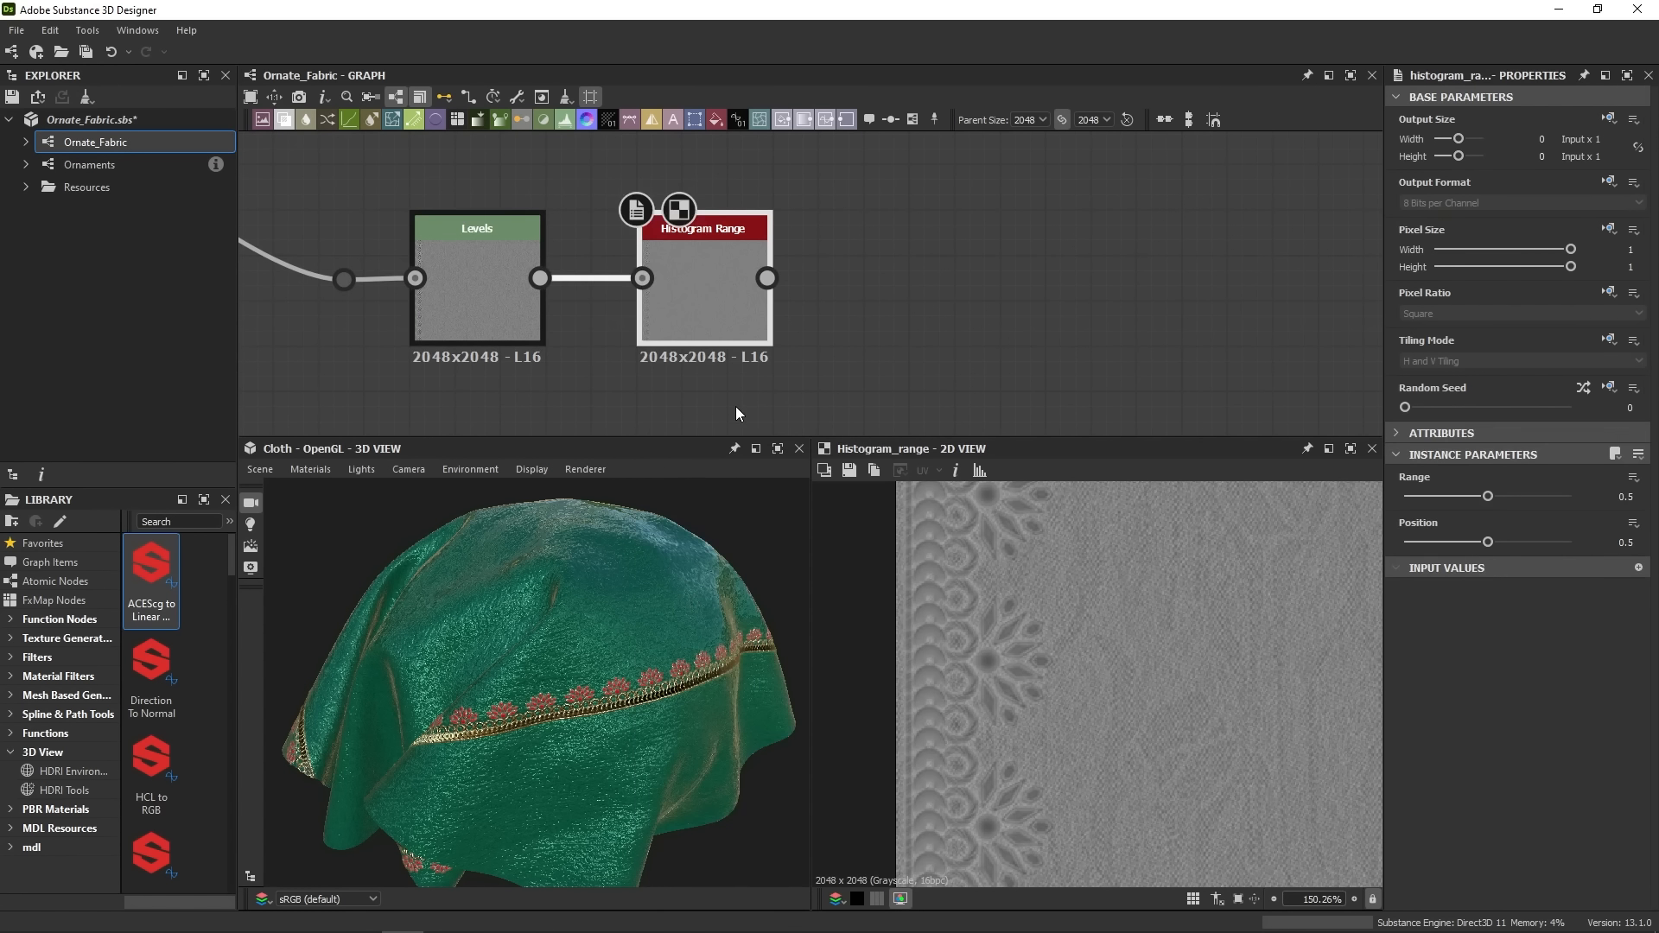
- Connect the Histogram Range node's output to the material output chain at the far end of the graph
scroll(883, 257, down, 6)
drag(766, 277, 1036, 221)
scroll(1087, 215, up, 5)
middle_drag(402, 340, 1147, 151)
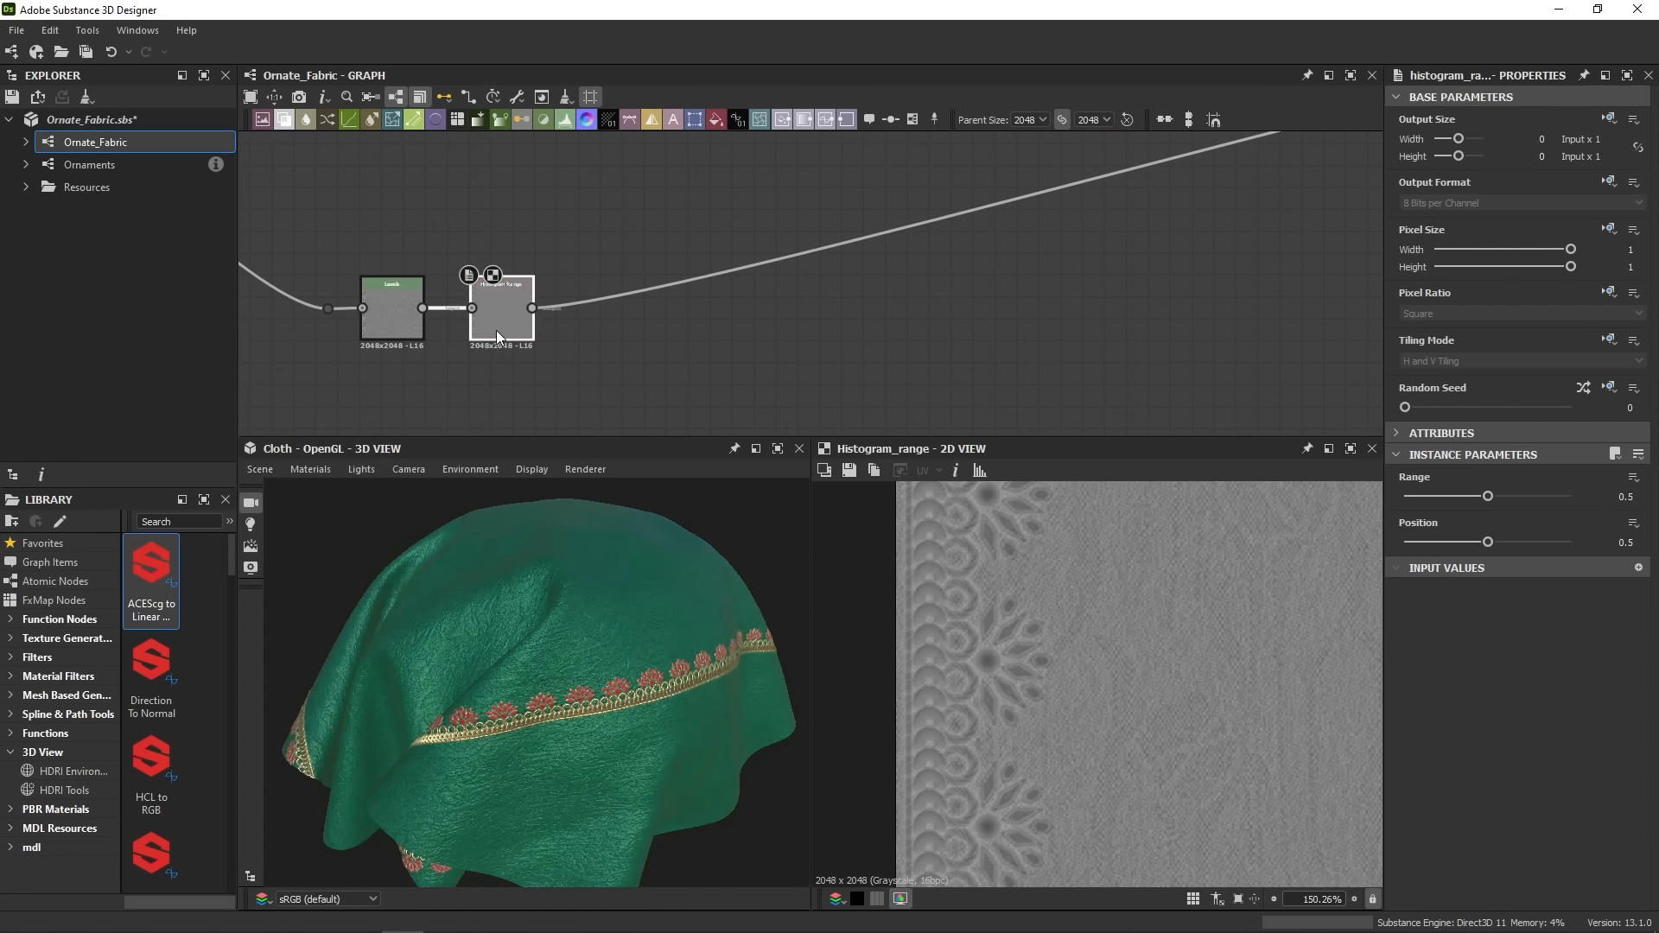
- Show the histogram of the Histogram Range result in the 2D view and enlarge it
click(980, 472)
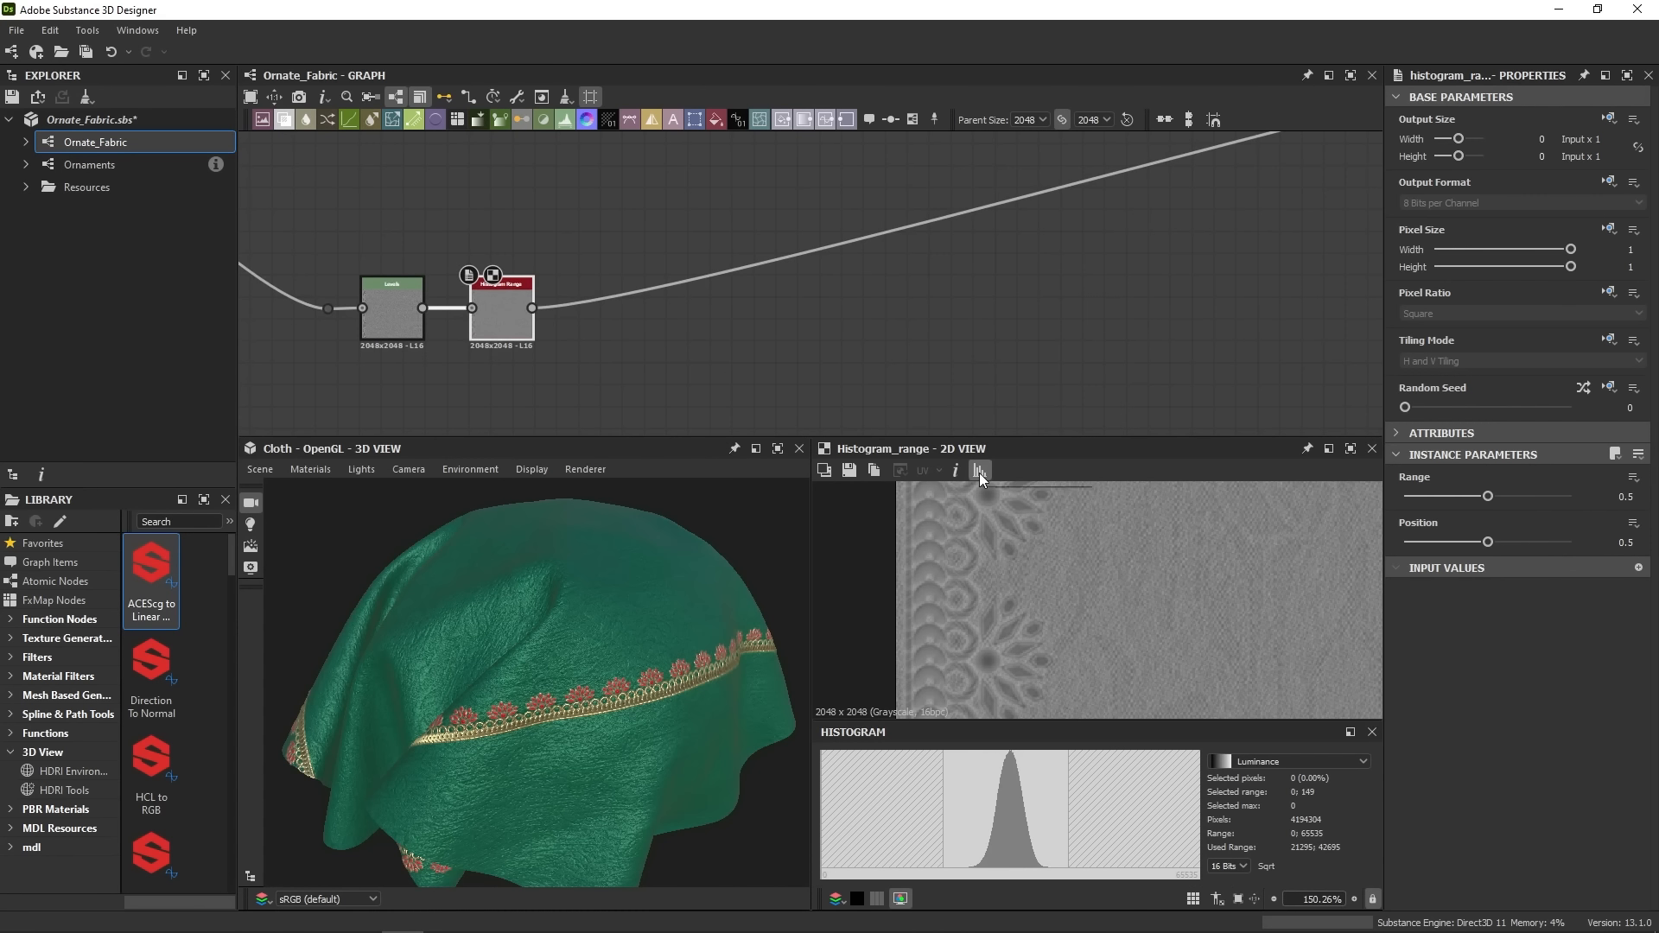
drag(1060, 717, 1069, 660)
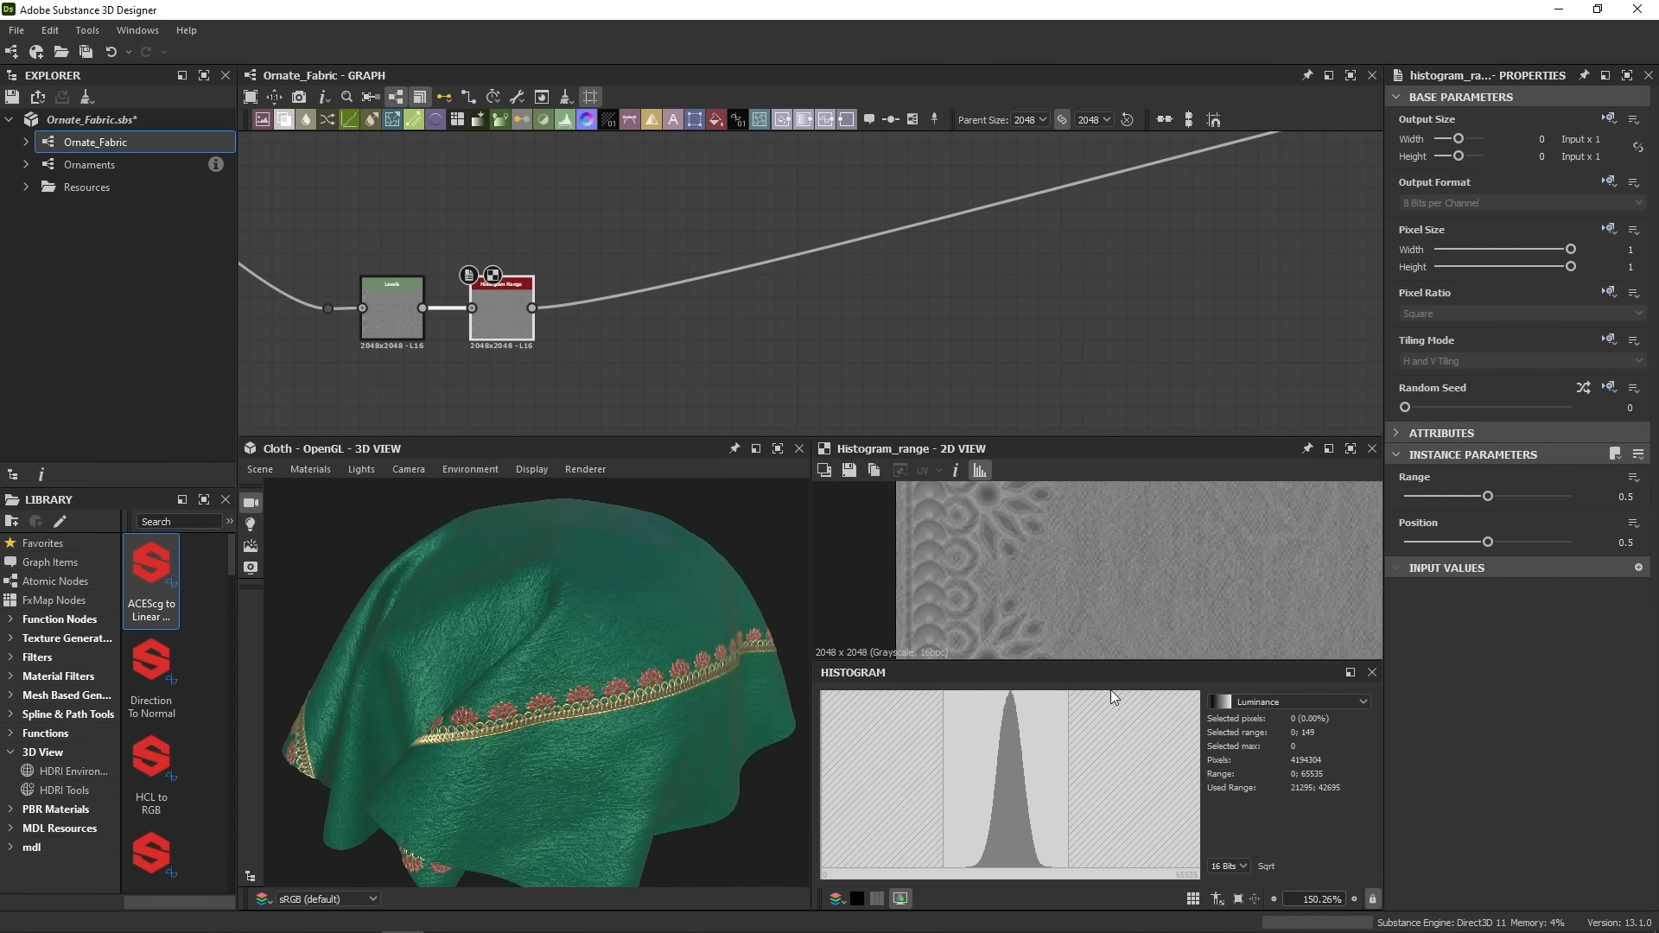
middle_drag(1171, 571, 1108, 522)
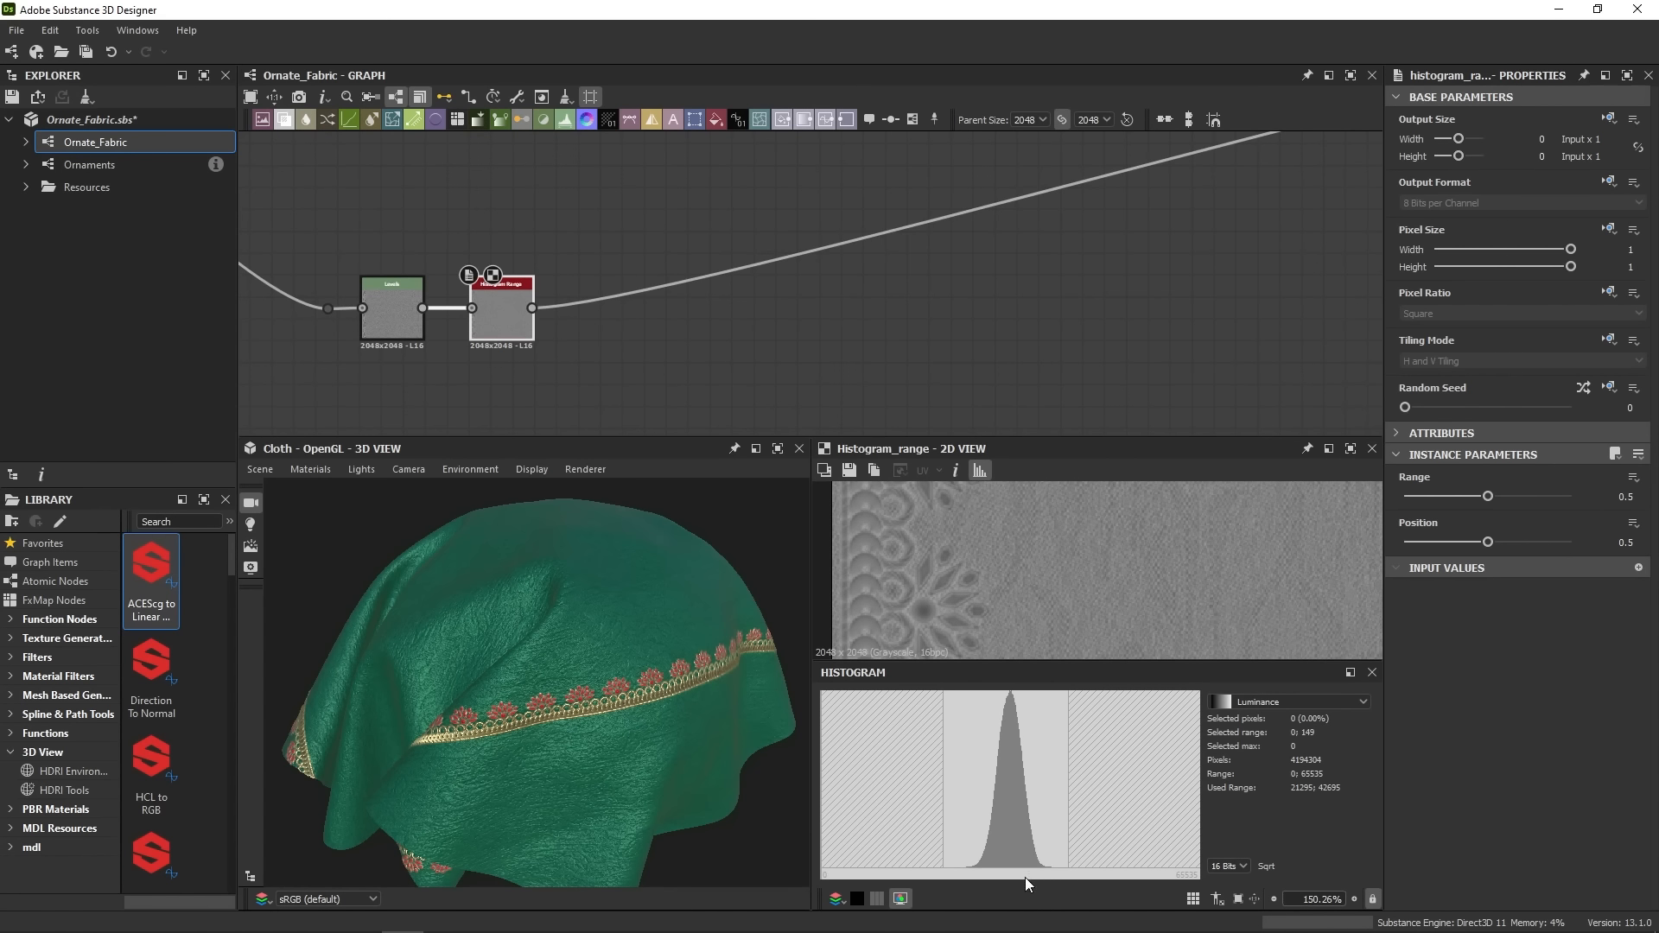
- Add a temporary Cells 4 node to examine its histogram and delete the node
middle_drag(489, 306, 622, 280)
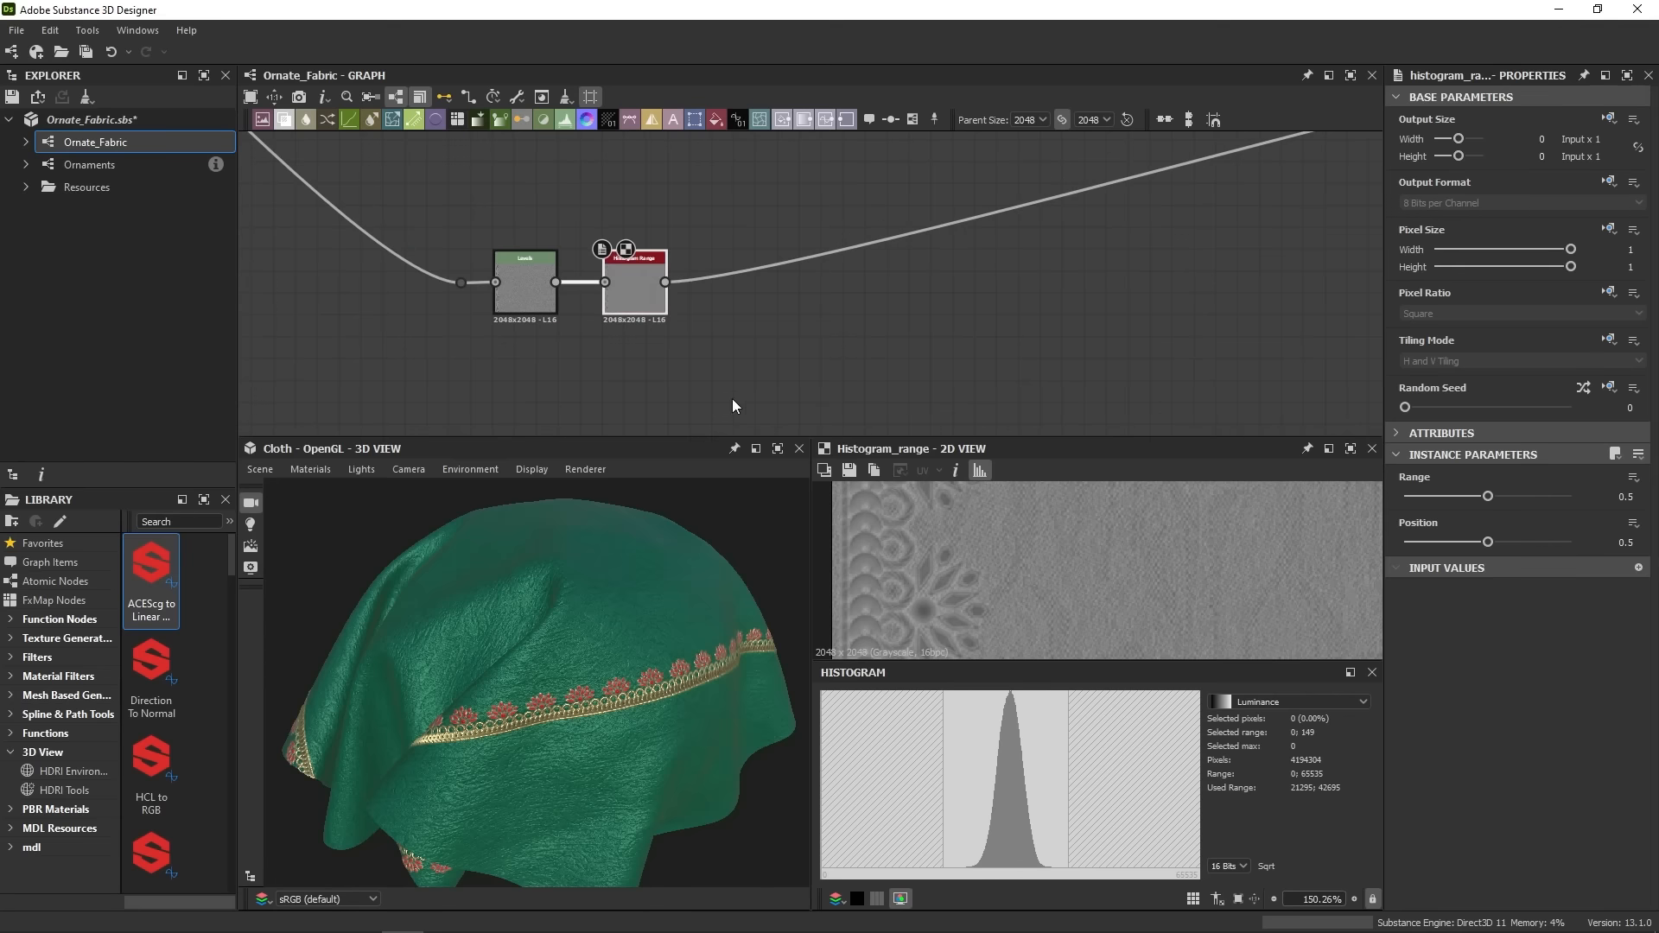
key(space)
text(cell)
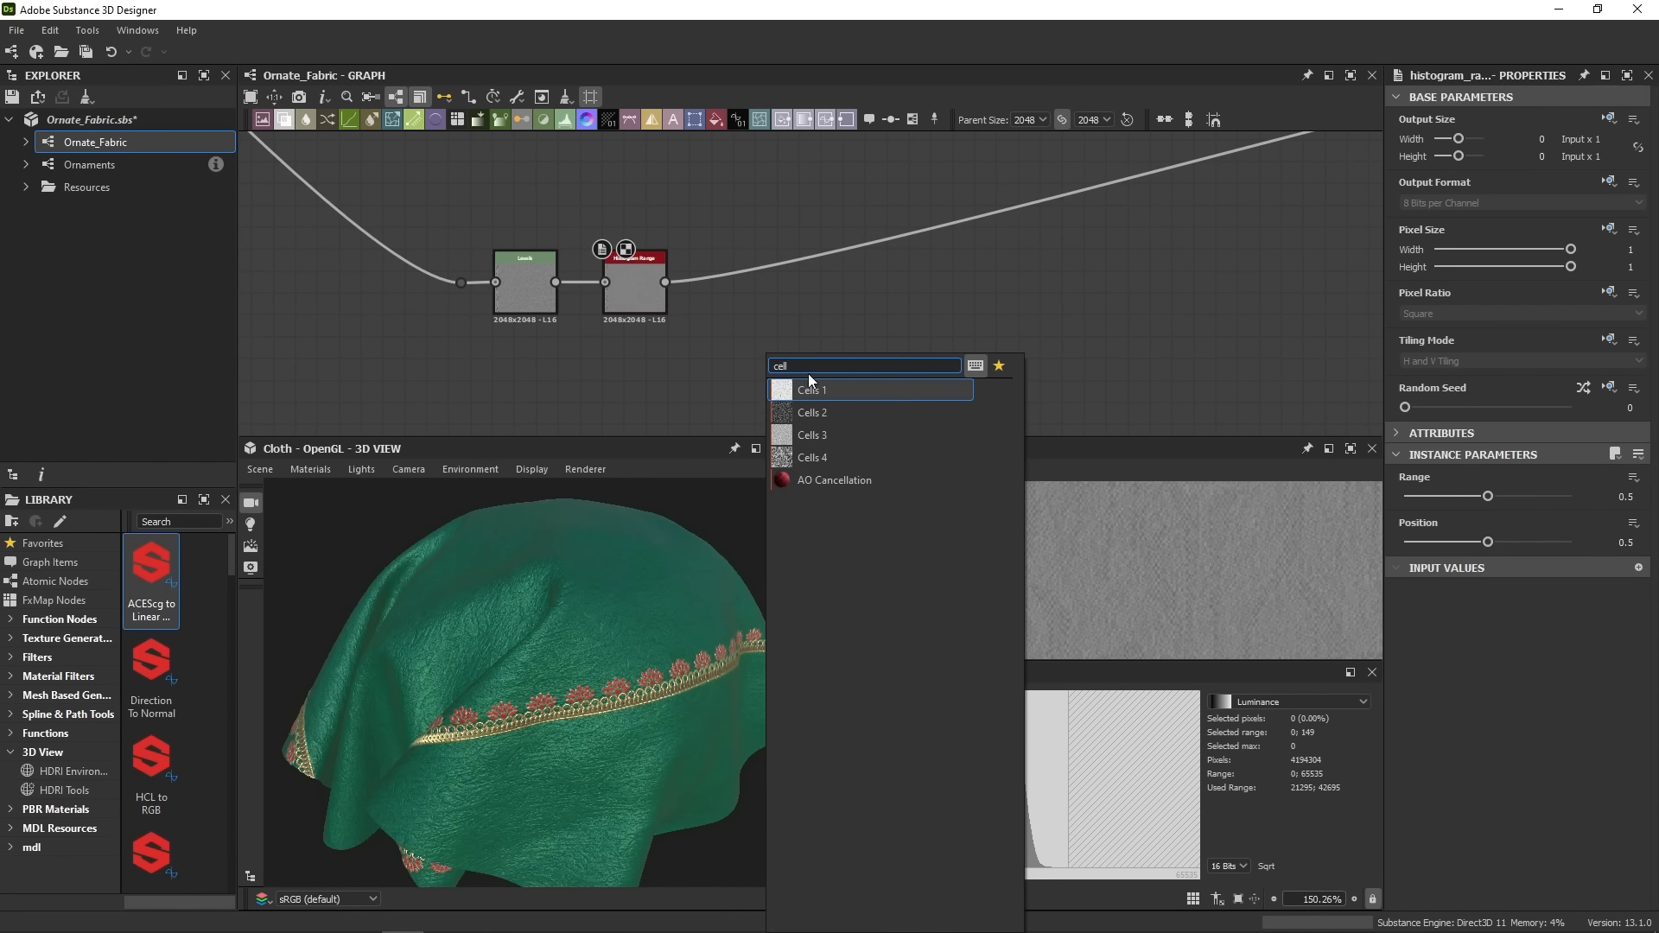
click(895, 457)
middle_drag(771, 373, 811, 249)
scroll(966, 557, down, 5)
middle_drag(1115, 563, 931, 528)
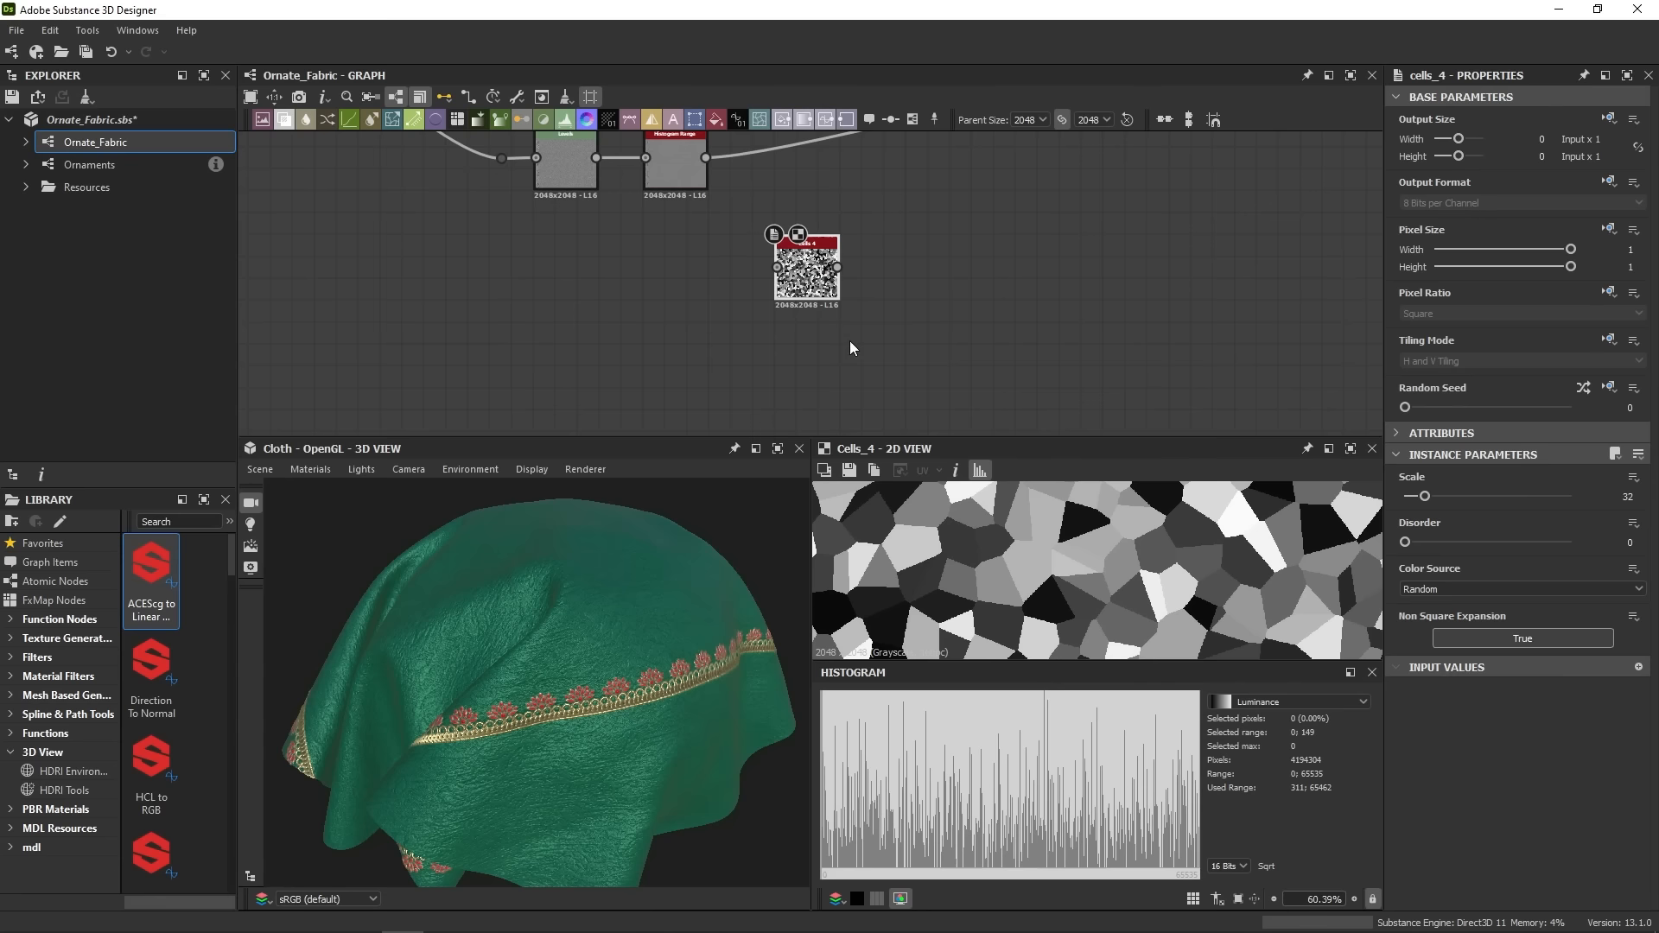
middle_drag(815, 279, 913, 337)
drag(913, 337, 869, 346)
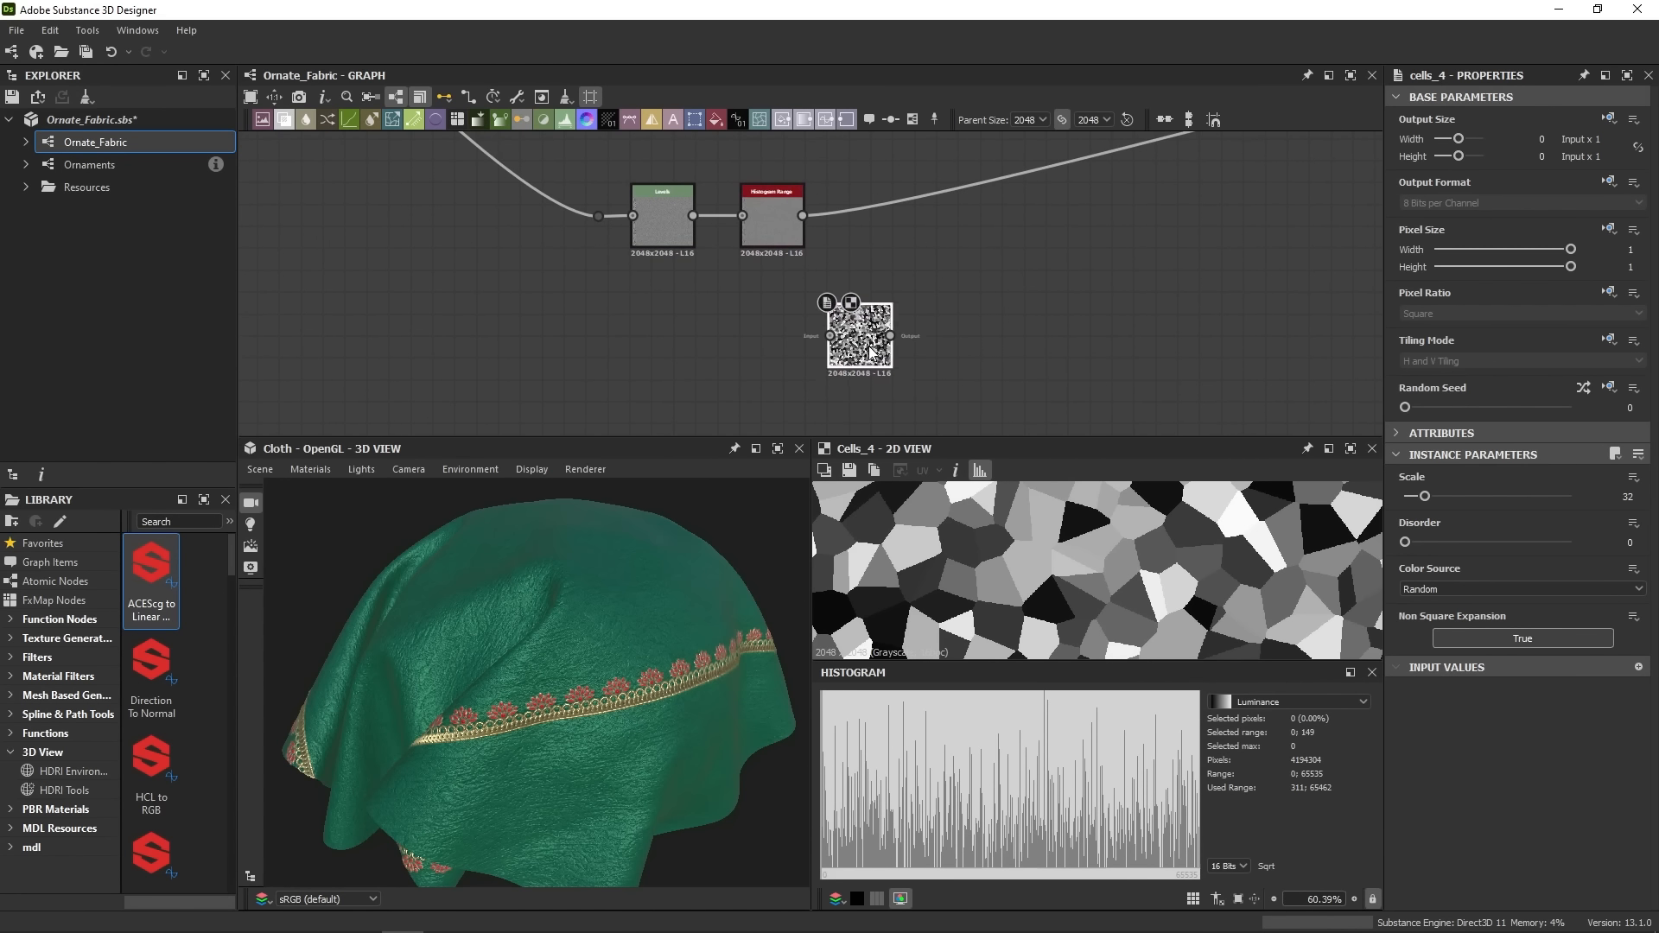
key(Delete)
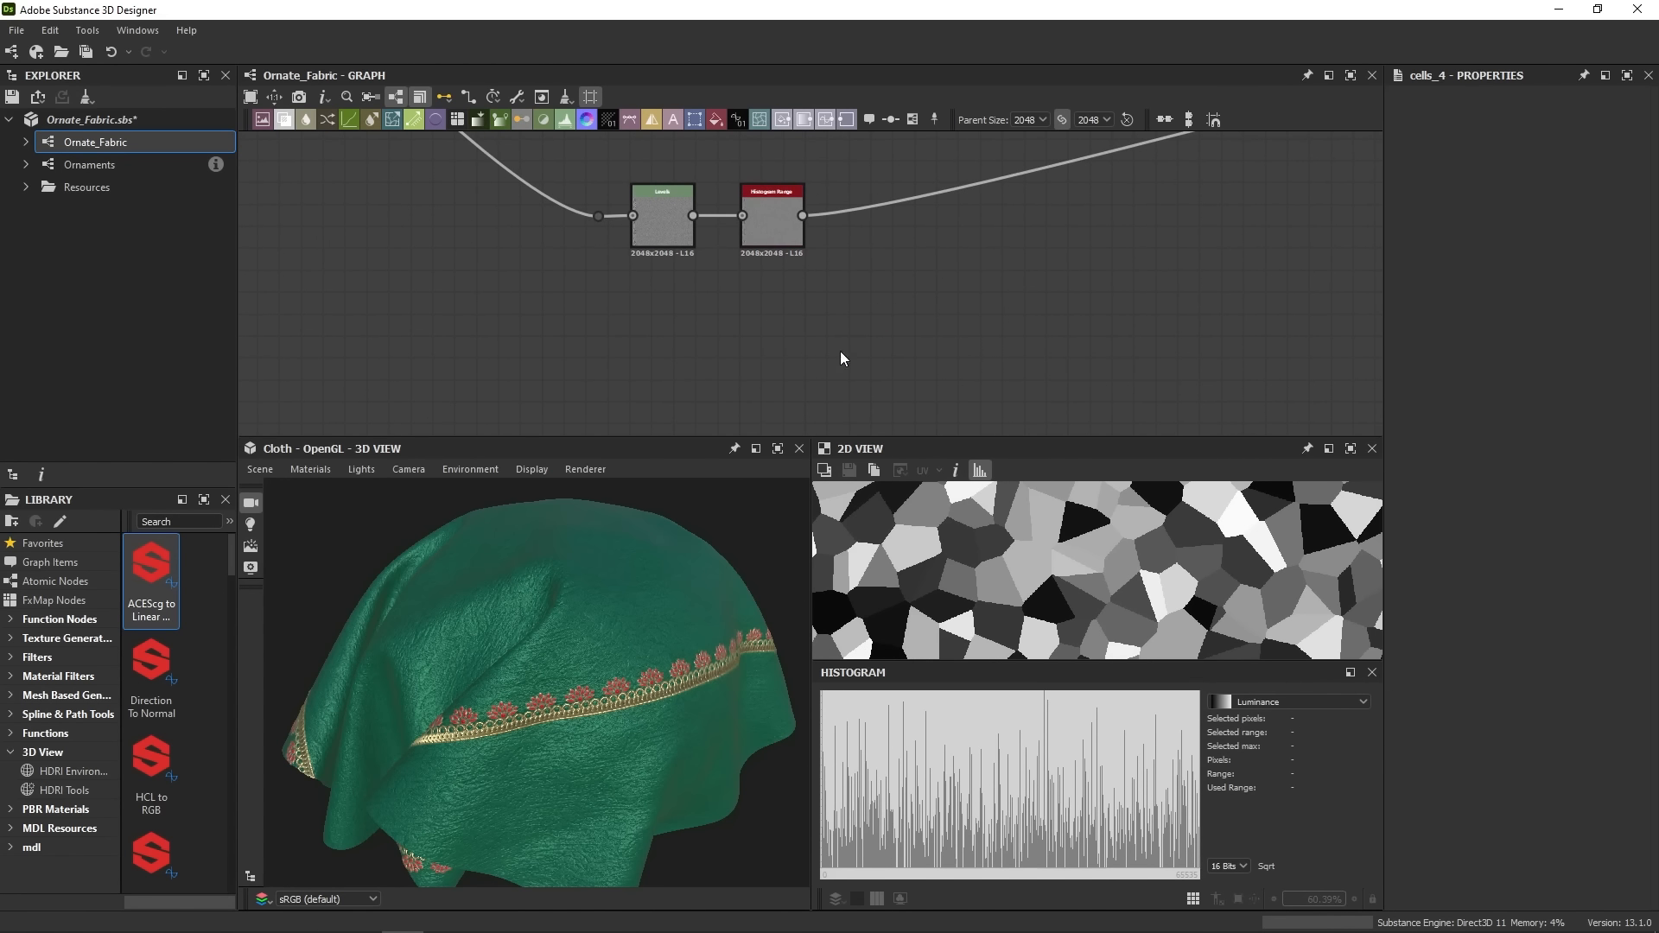
- Try the Histogram Range node with Range 0 and shifted Position values, and reset its parameters to defaults
double_click(775, 230)
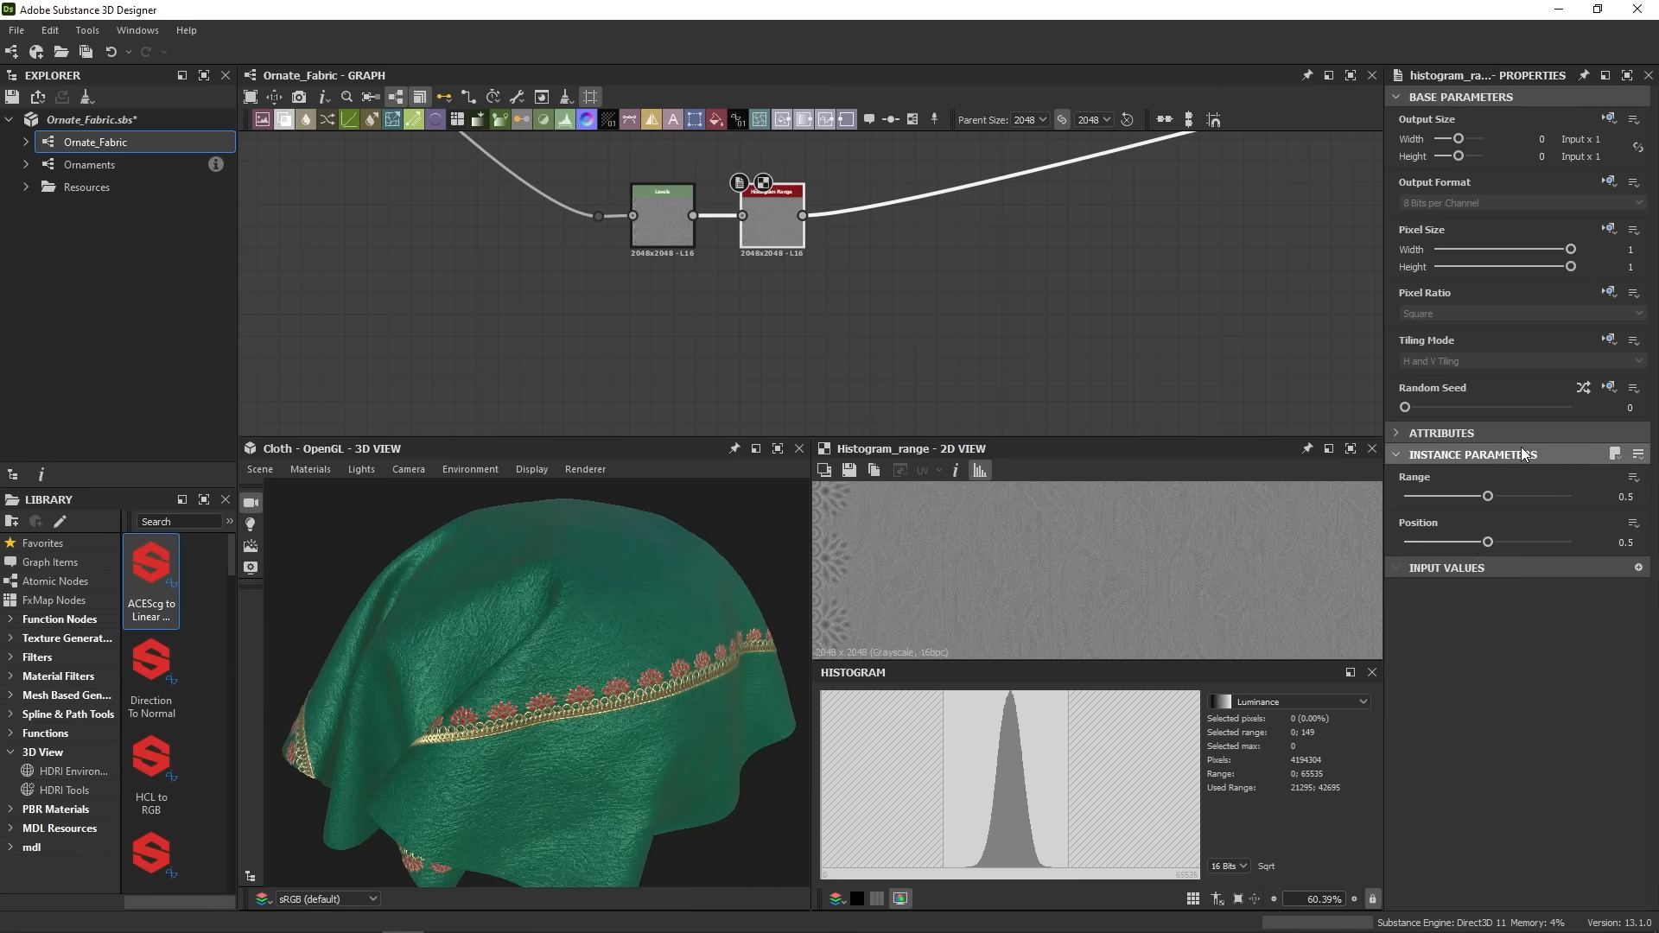
drag(1487, 496, 1400, 512)
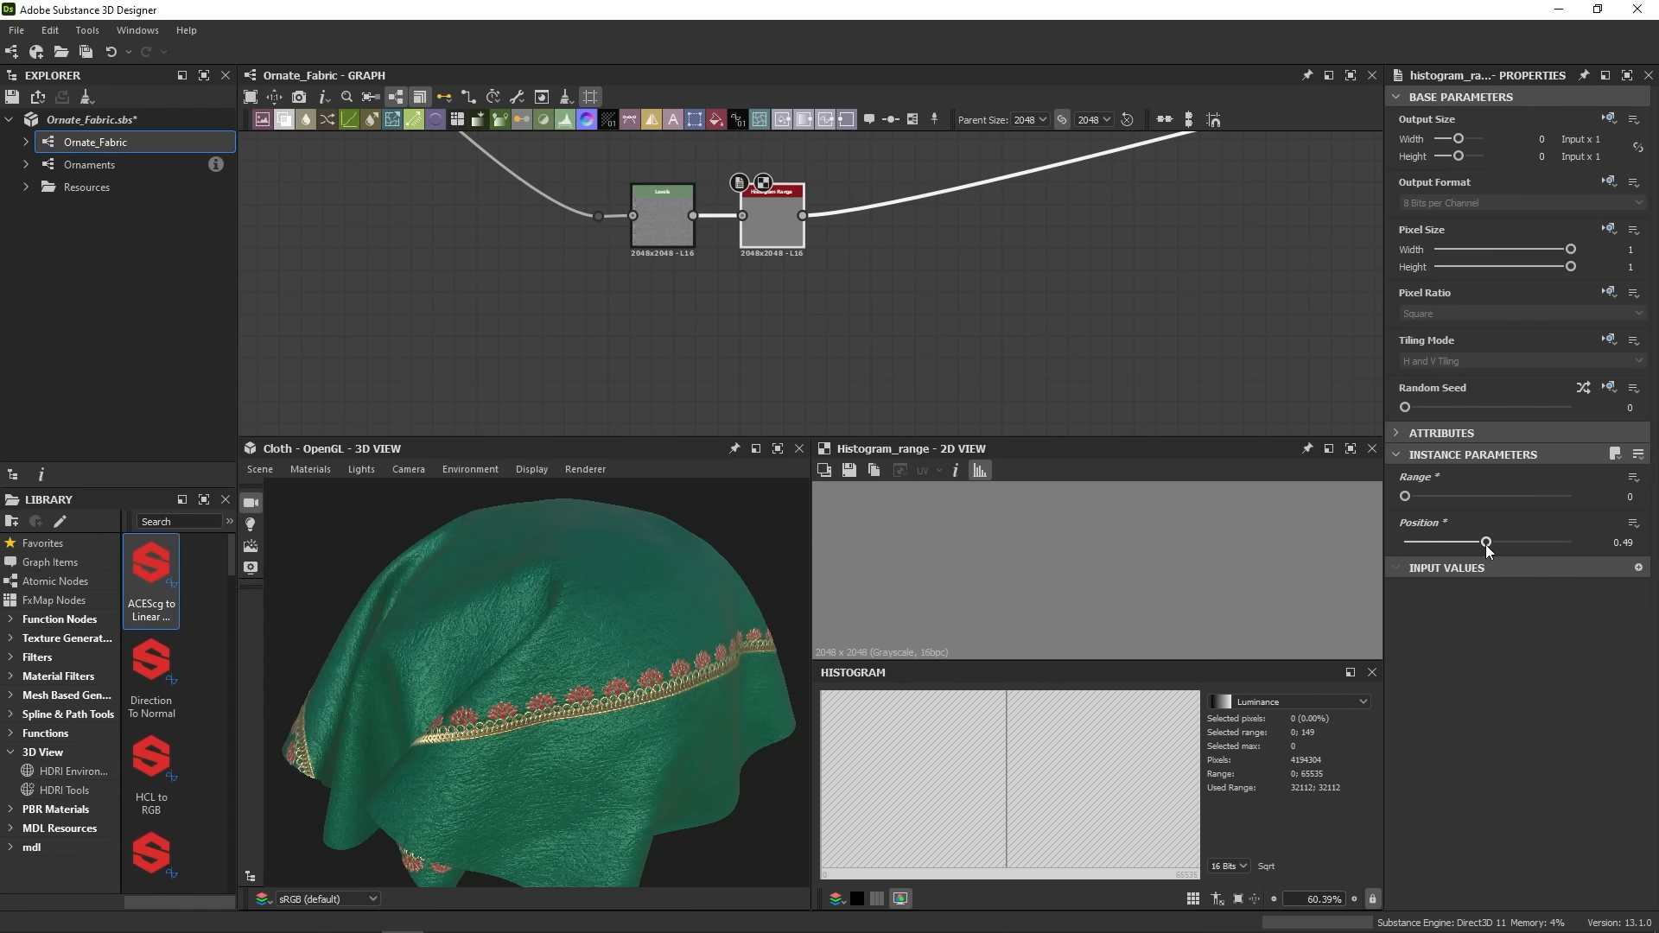
mouse_move(1486, 547)
mouse_down()
mouse_move(1562, 547)
mouse_move(1449, 572)
mouse_move(1494, 572)
mouse_up()
click(1637, 456)
click(1539, 497)
click(756, 493)
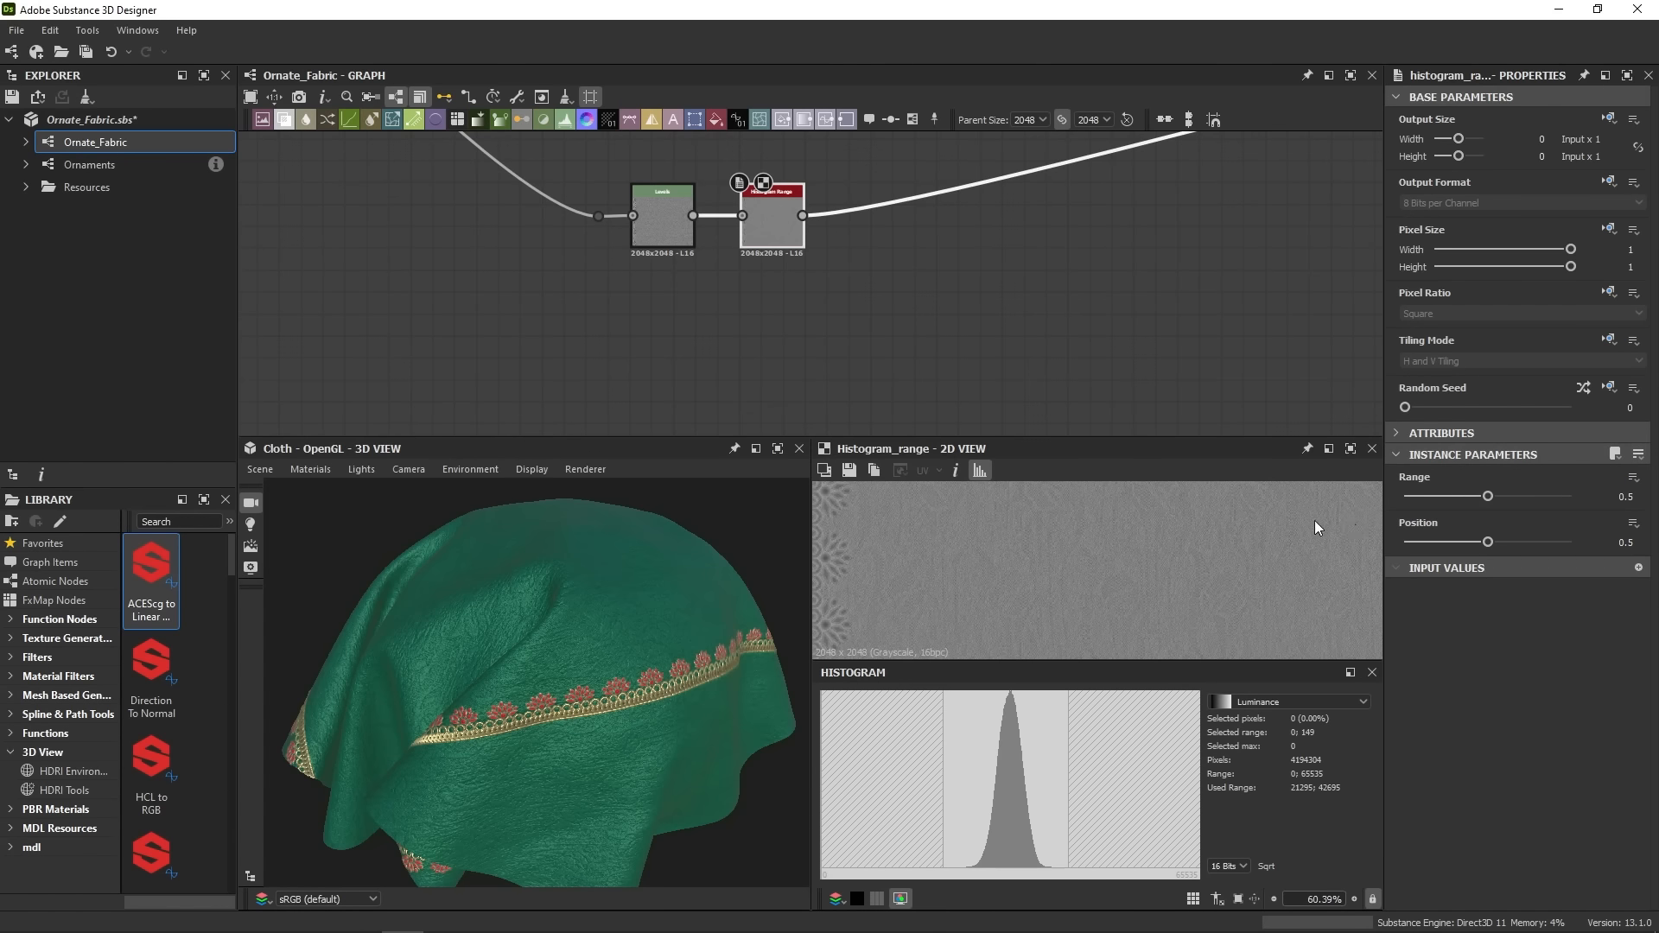
- Set the Histogram Range node's Range to 0.55 and Position to 0.47, checking the sheen on the cloth
mouse_move(1499, 508)
mouse_down()
mouse_move(1553, 506)
mouse_move(1496, 506)
mouse_up()
drag(499, 717, 470, 659)
scroll(484, 684, up, 3)
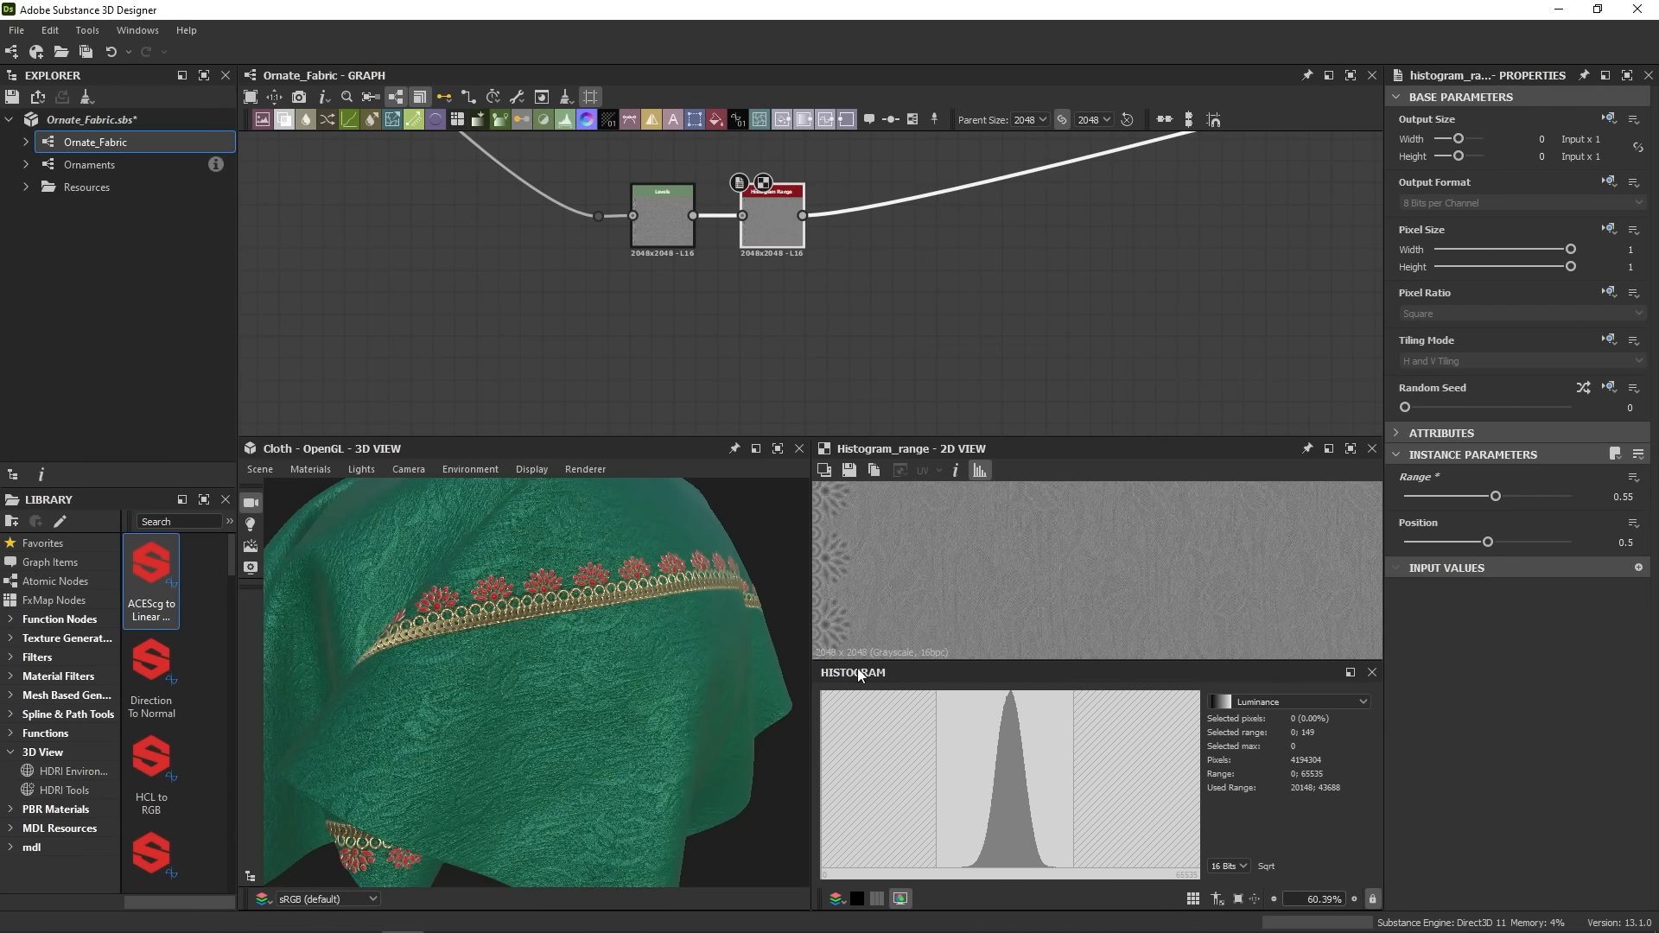
mouse_move(1487, 542)
mouse_down()
mouse_move(1459, 542)
mouse_move(1505, 543)
mouse_move(1483, 543)
mouse_up()
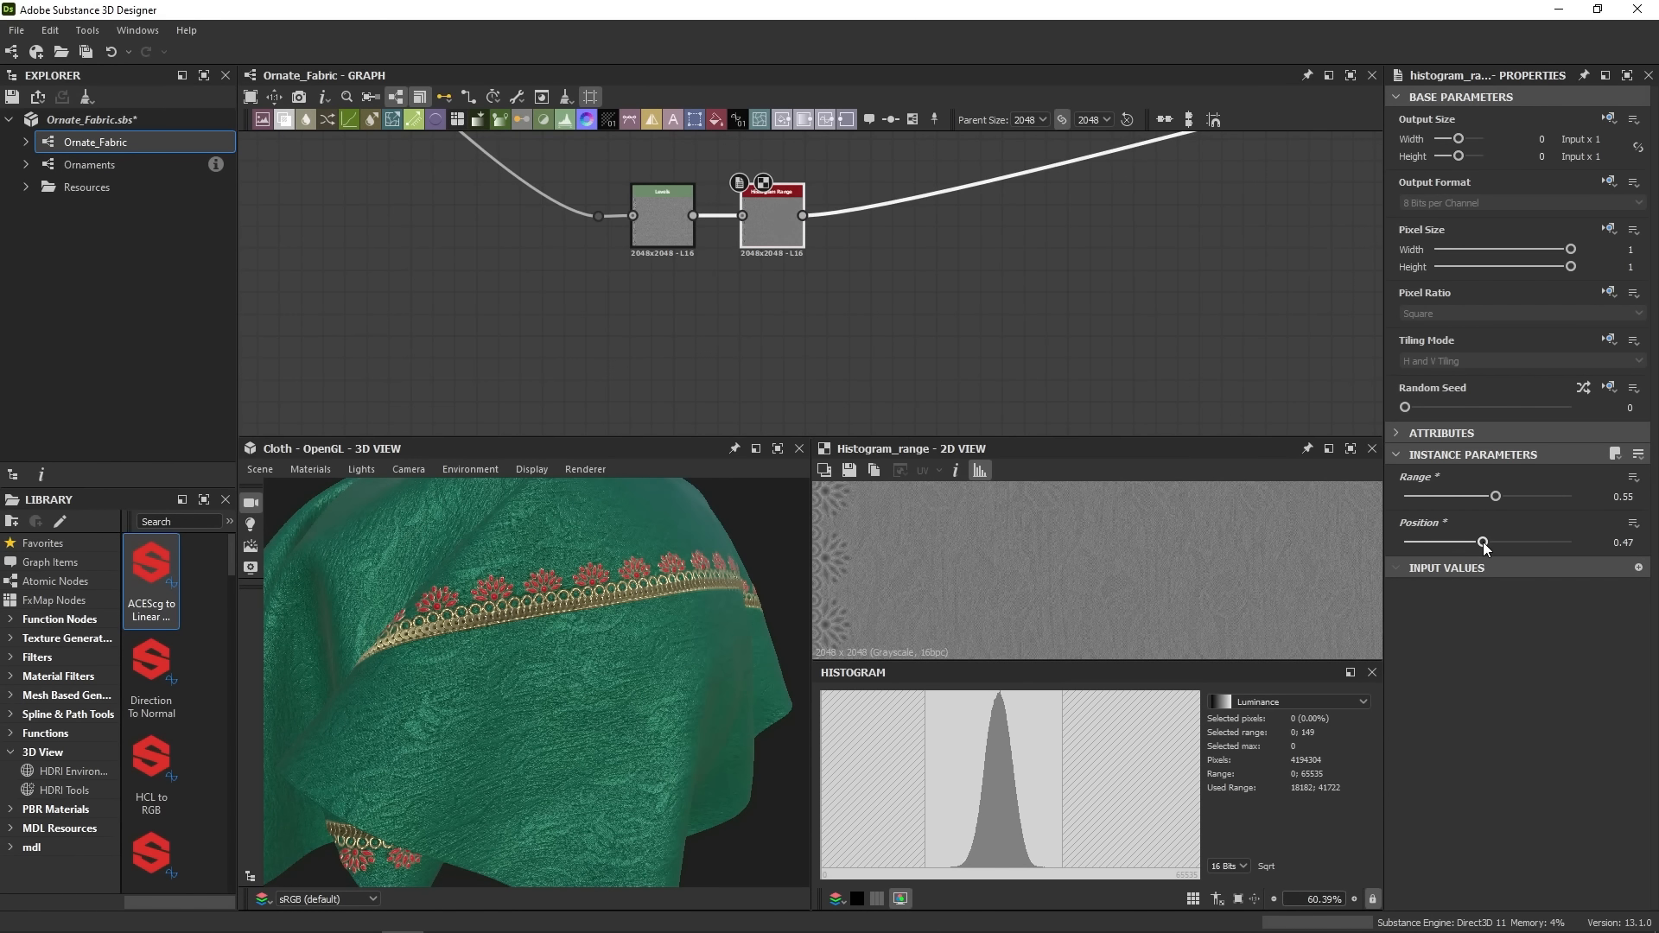
mouse_move(541, 629)
mouse_down()
mouse_move(606, 688)
mouse_move(557, 629)
mouse_up()
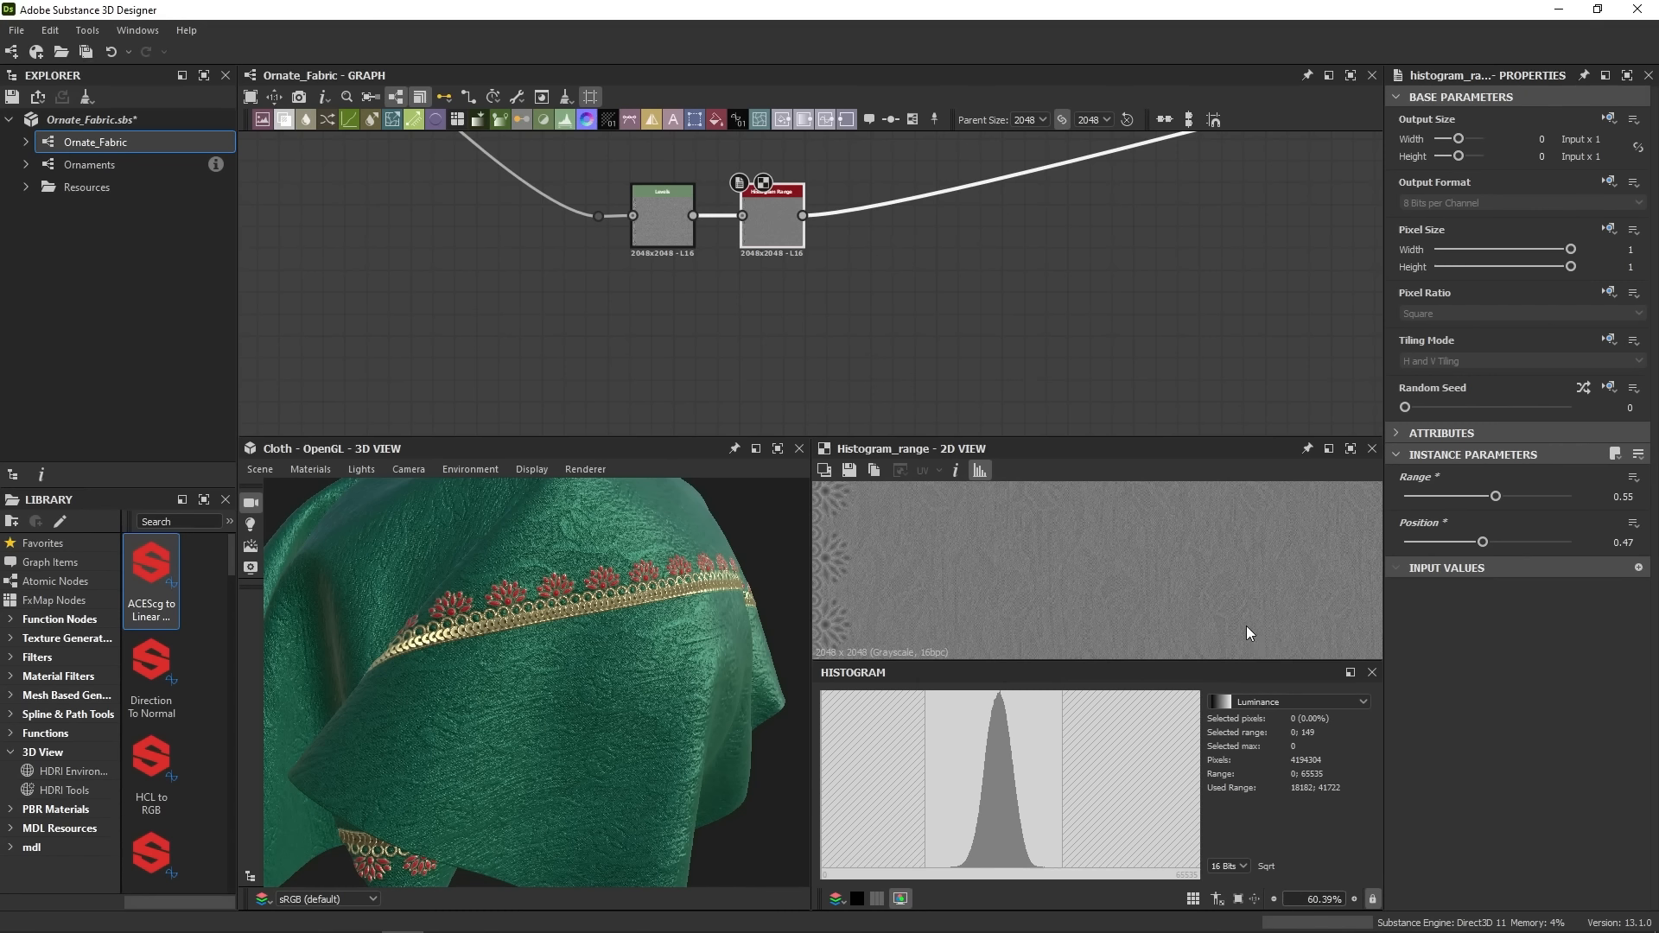
- Hide the histogram display and add a Blend node fed by the Histogram Range output
click(982, 470)
middle_drag(842, 246, 747, 350)
scroll(885, 574, down, 1)
scroll(806, 376, down, 3)
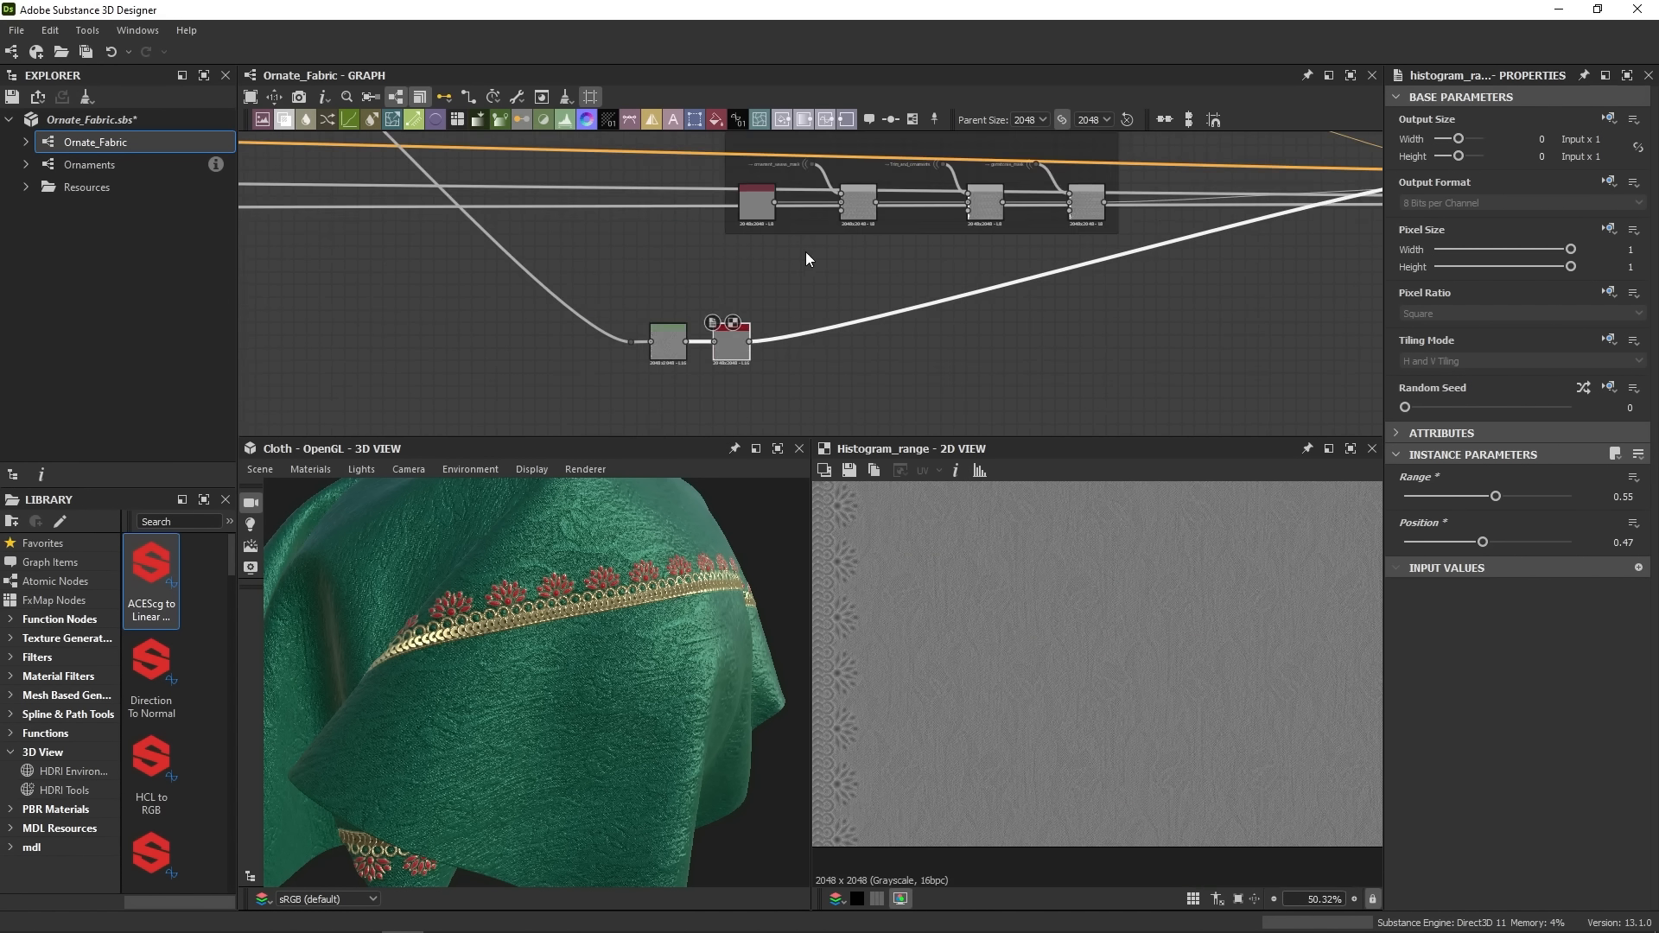
scroll(846, 214, up, 4)
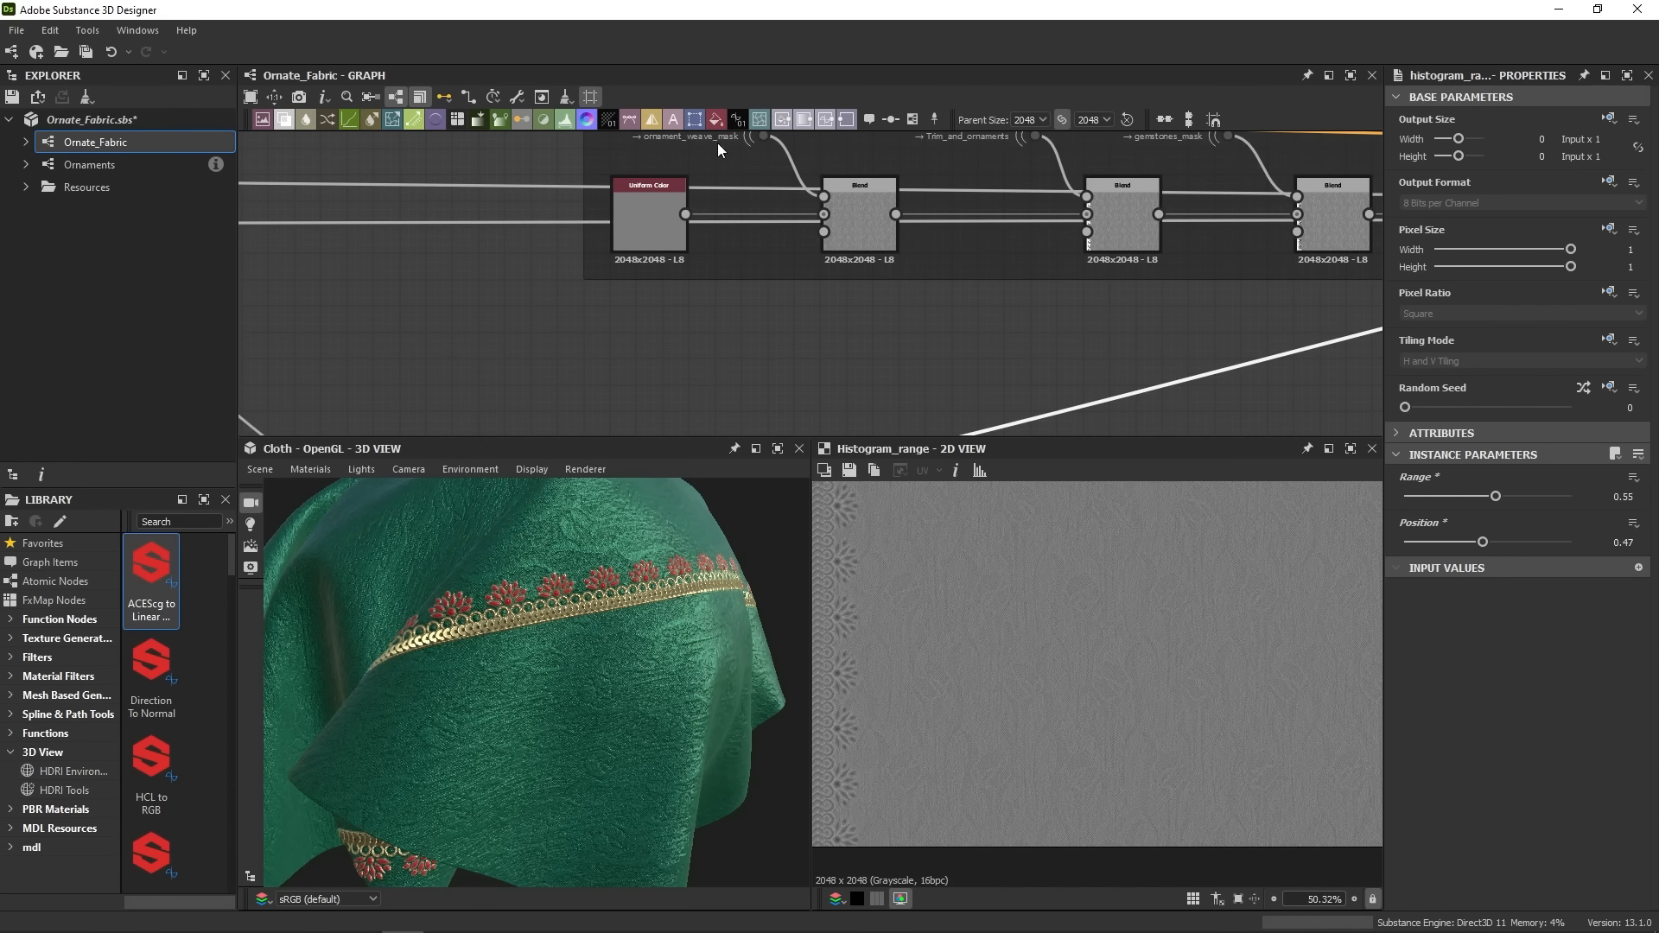
scroll(769, 298, down, 3)
middle_drag(785, 396, 829, 262)
scroll(833, 289, up, 2)
click(836, 336)
key(space)
text(bl)
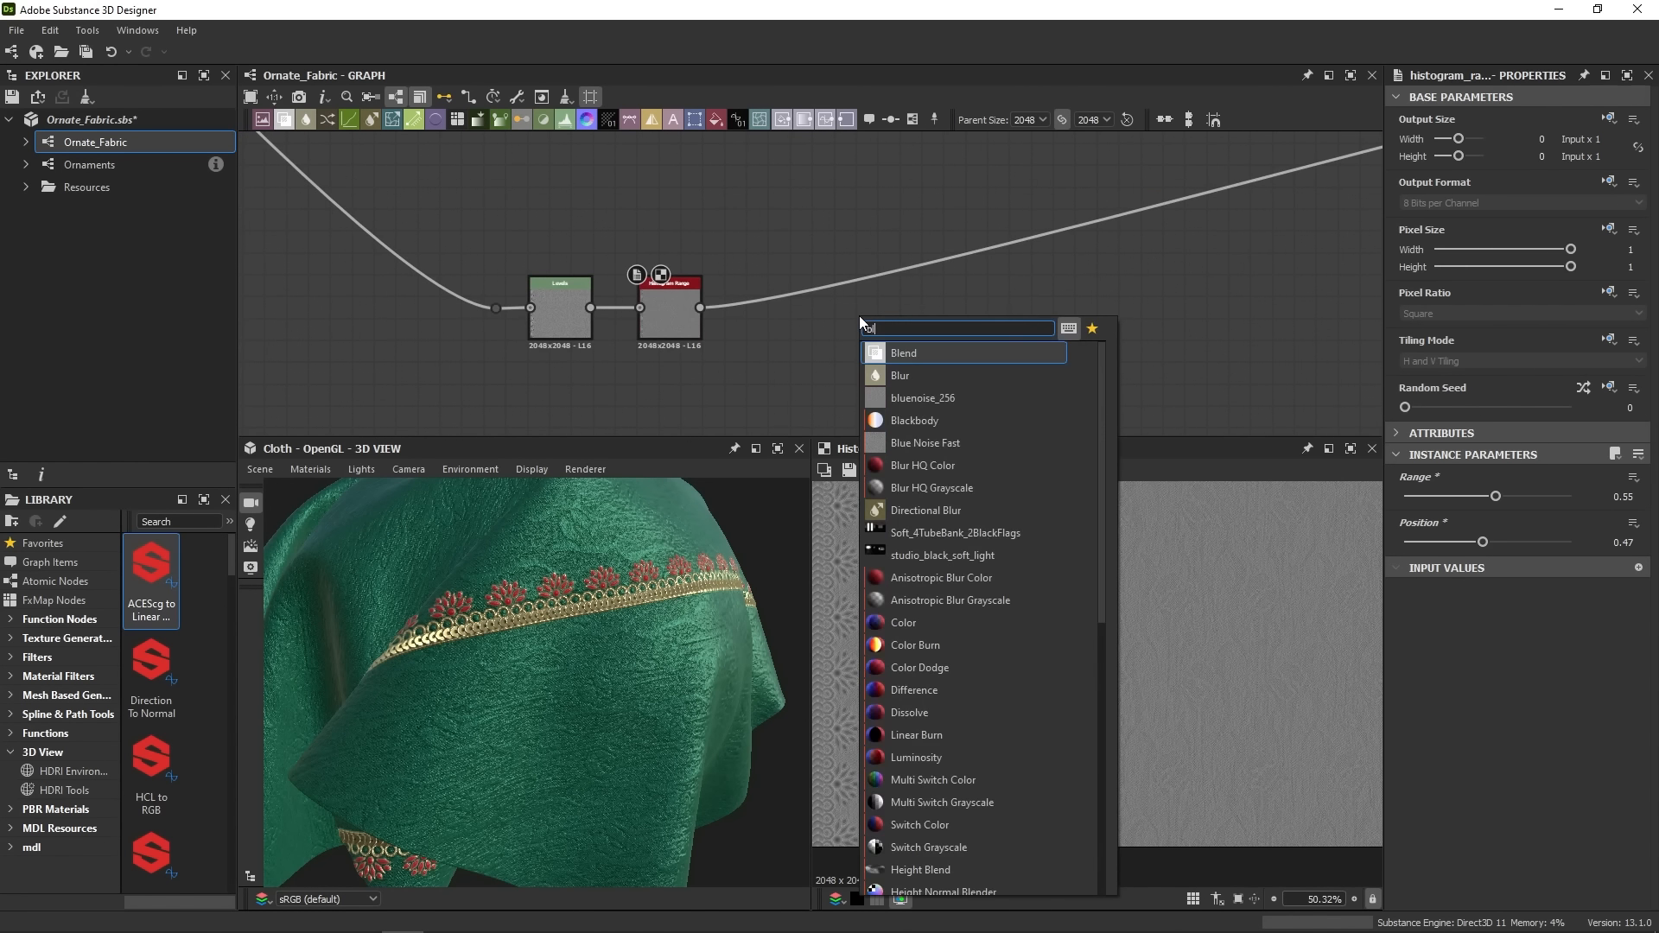
text(e)
key(Return)
drag(713, 310, 898, 347)
- Connect the ornament_weave_mask to the new Blend node's foreground input
scroll(853, 252, down, 3)
middle_drag(853, 252, 829, 317)
scroll(808, 214, up, 2)
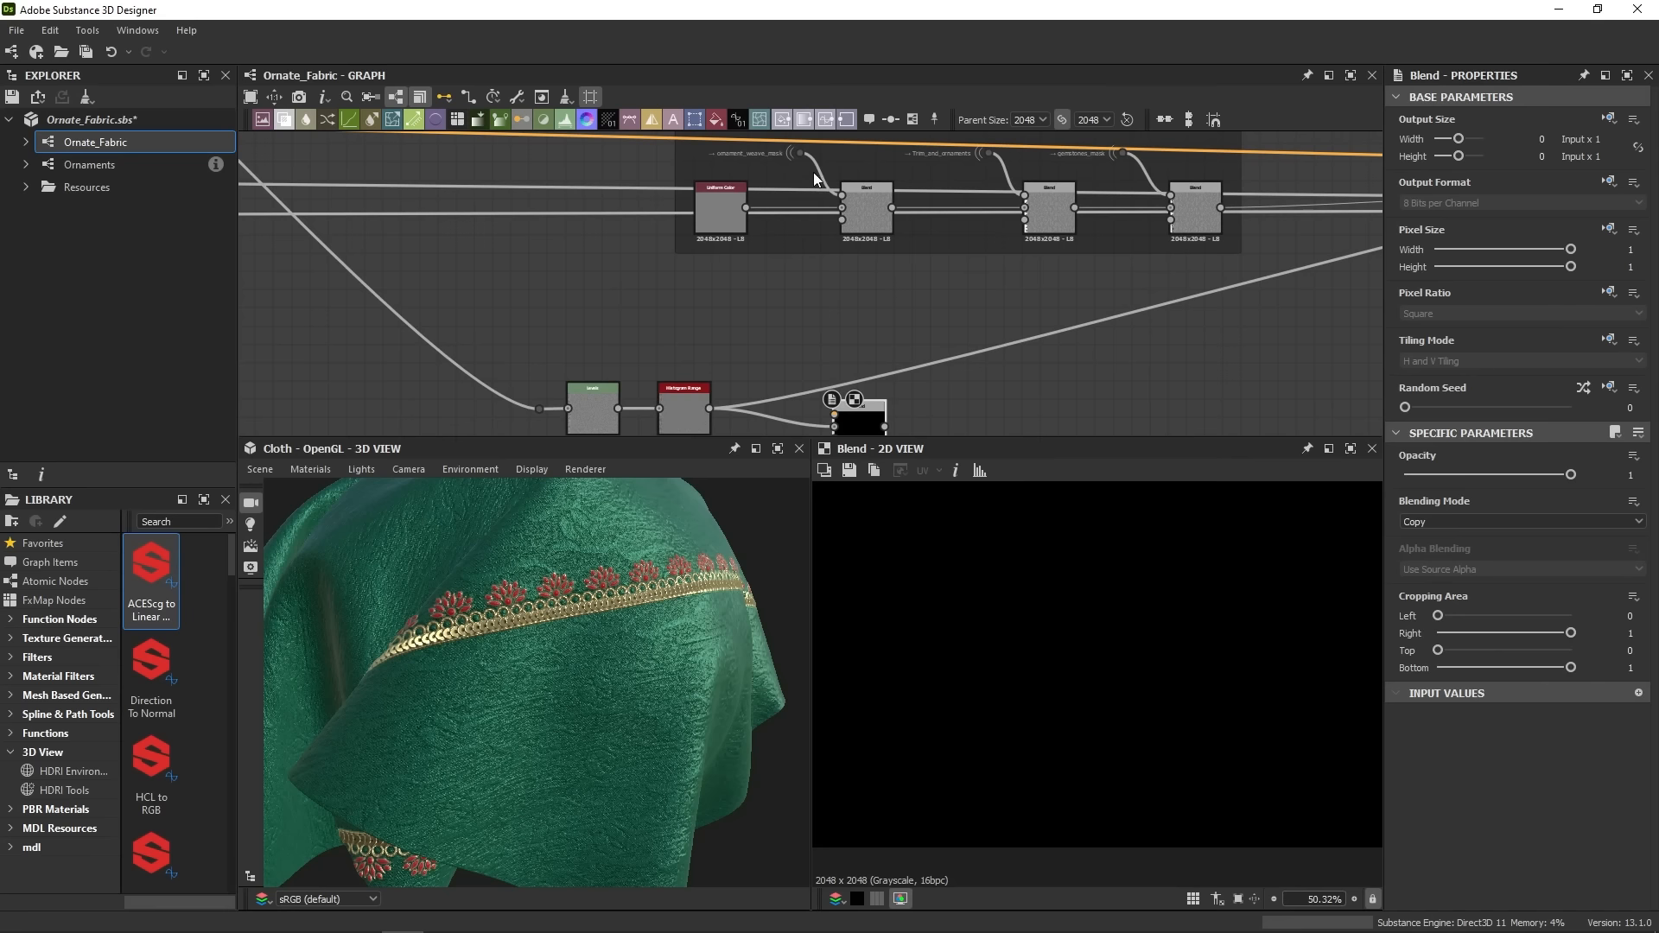
drag(808, 153, 904, 301)
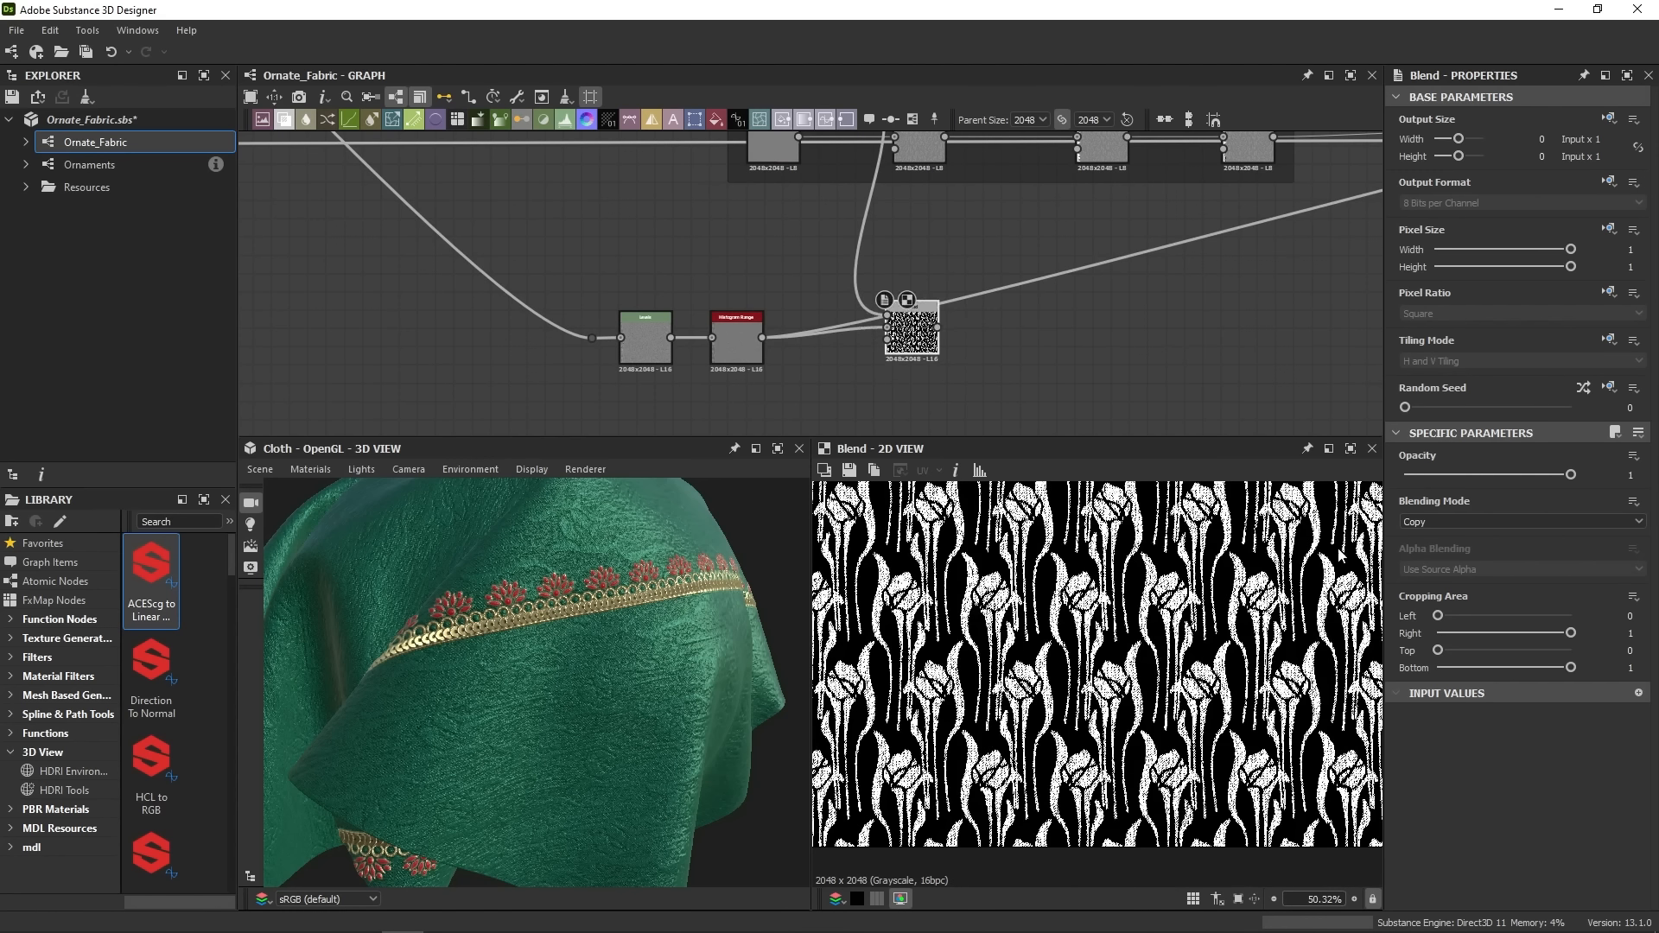
- Set the Blend node to Subtract mode with an opacity of about 0.08
click(1482, 522)
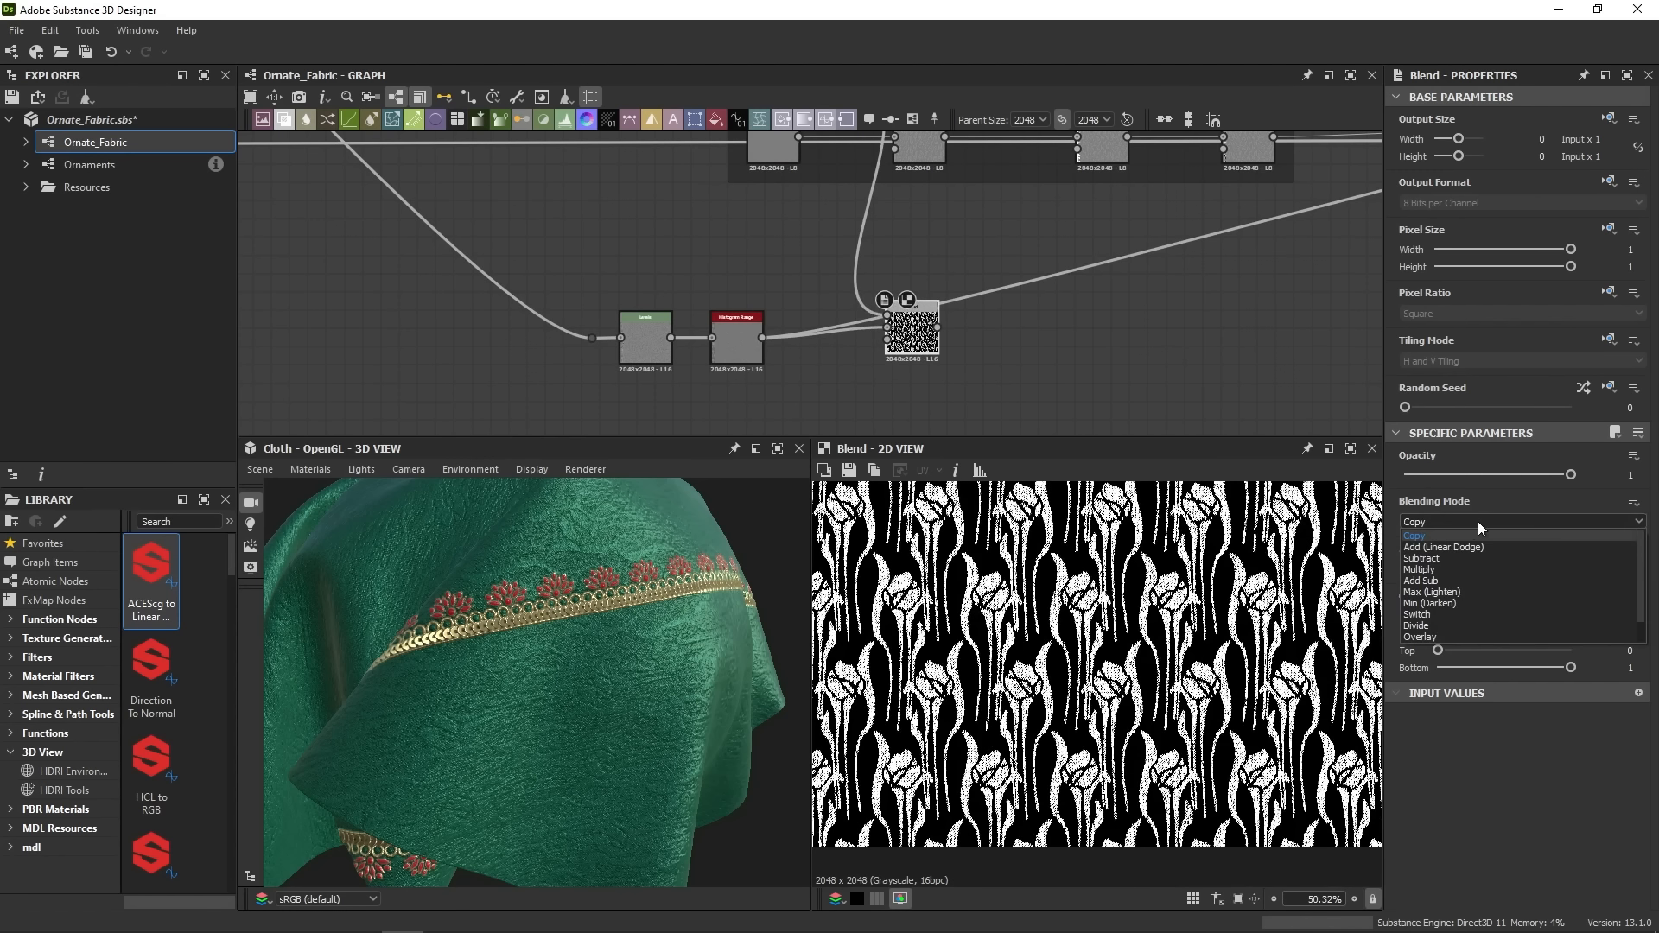
click(1427, 556)
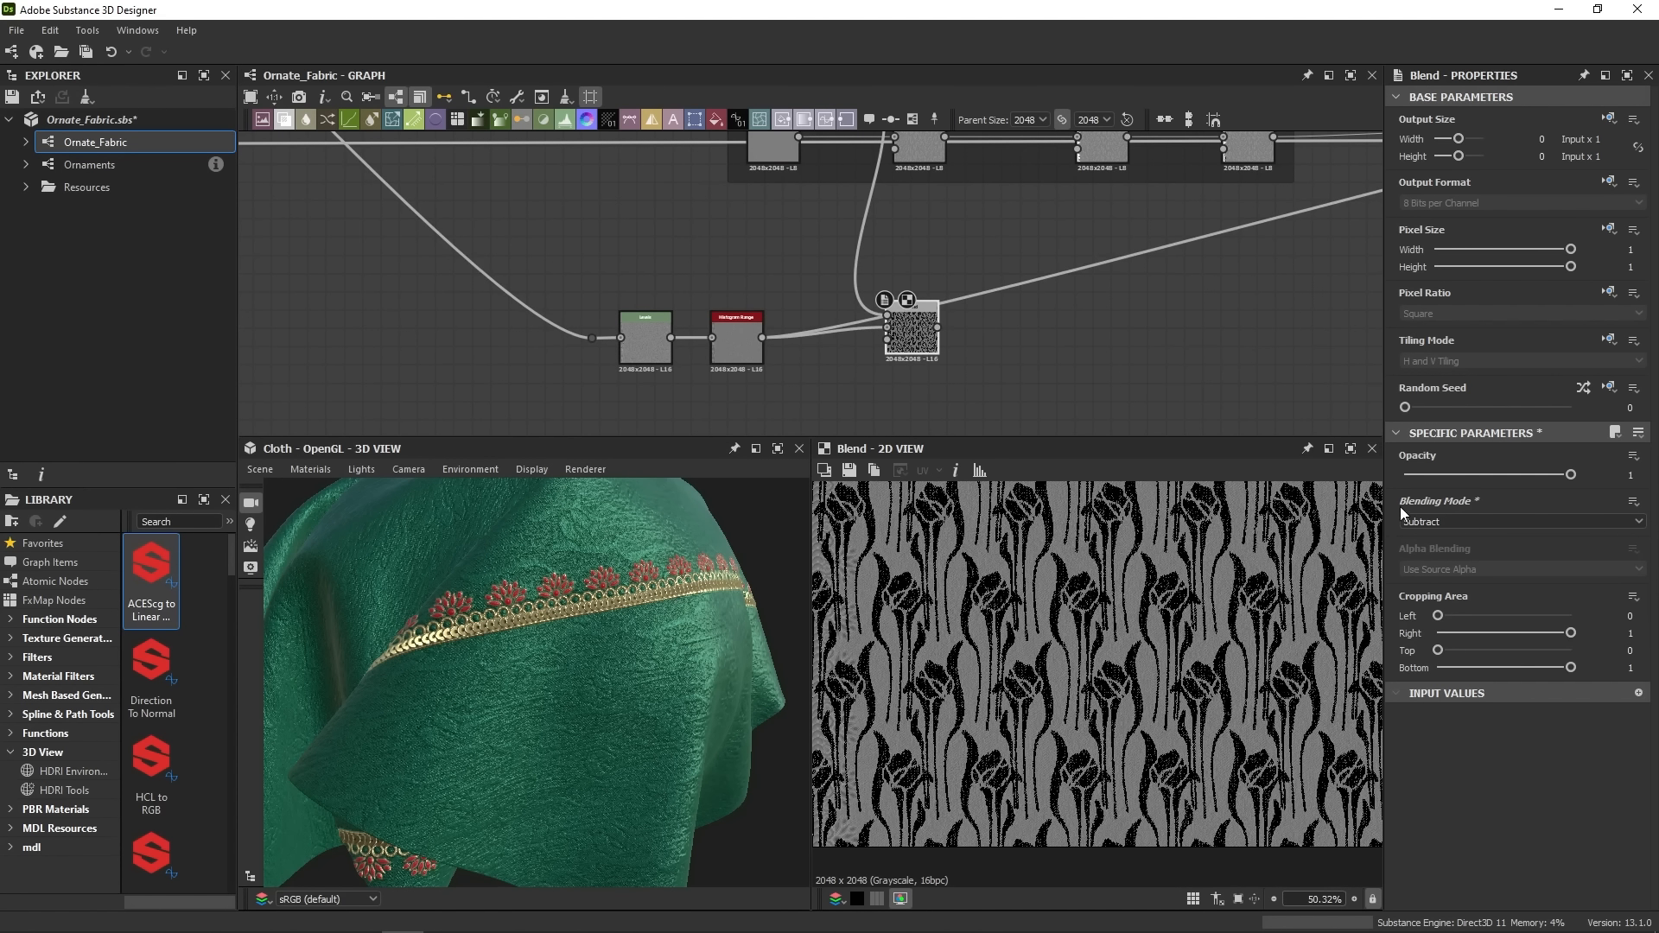
drag(1465, 475, 1416, 489)
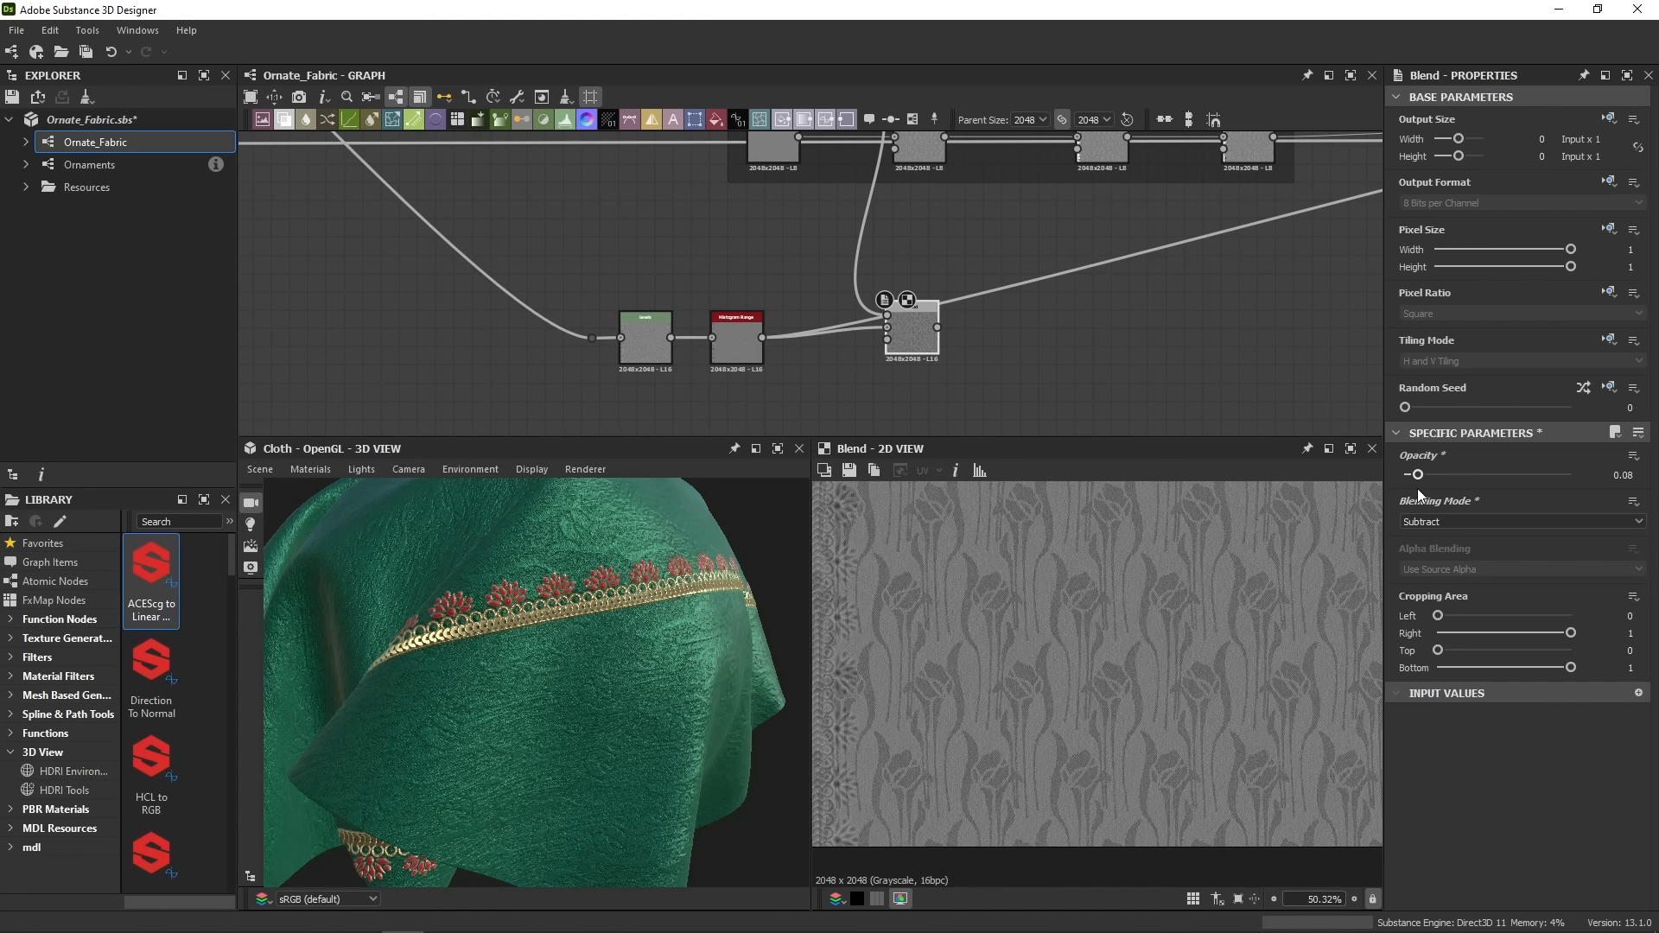
drag(1413, 489, 1414, 489)
scroll(999, 692, up, 4)
middle_drag(999, 693, 1006, 830)
- Reroute the material output connection from Histogram Range to the Blend node and inspect the weave on the cloth
shift+drag(763, 338, 928, 328)
drag(622, 594, 413, 622)
drag(494, 660, 527, 721)
- Add a second Blend node after the first and connect the trim_and_ornaments mask to its foreground
middle_drag(894, 367, 840, 358)
drag(851, 344, 1051, 347)
key(space)
text(bl)
key(Return)
middle_drag(1046, 333, 1010, 409)
drag(952, 152, 1002, 385)
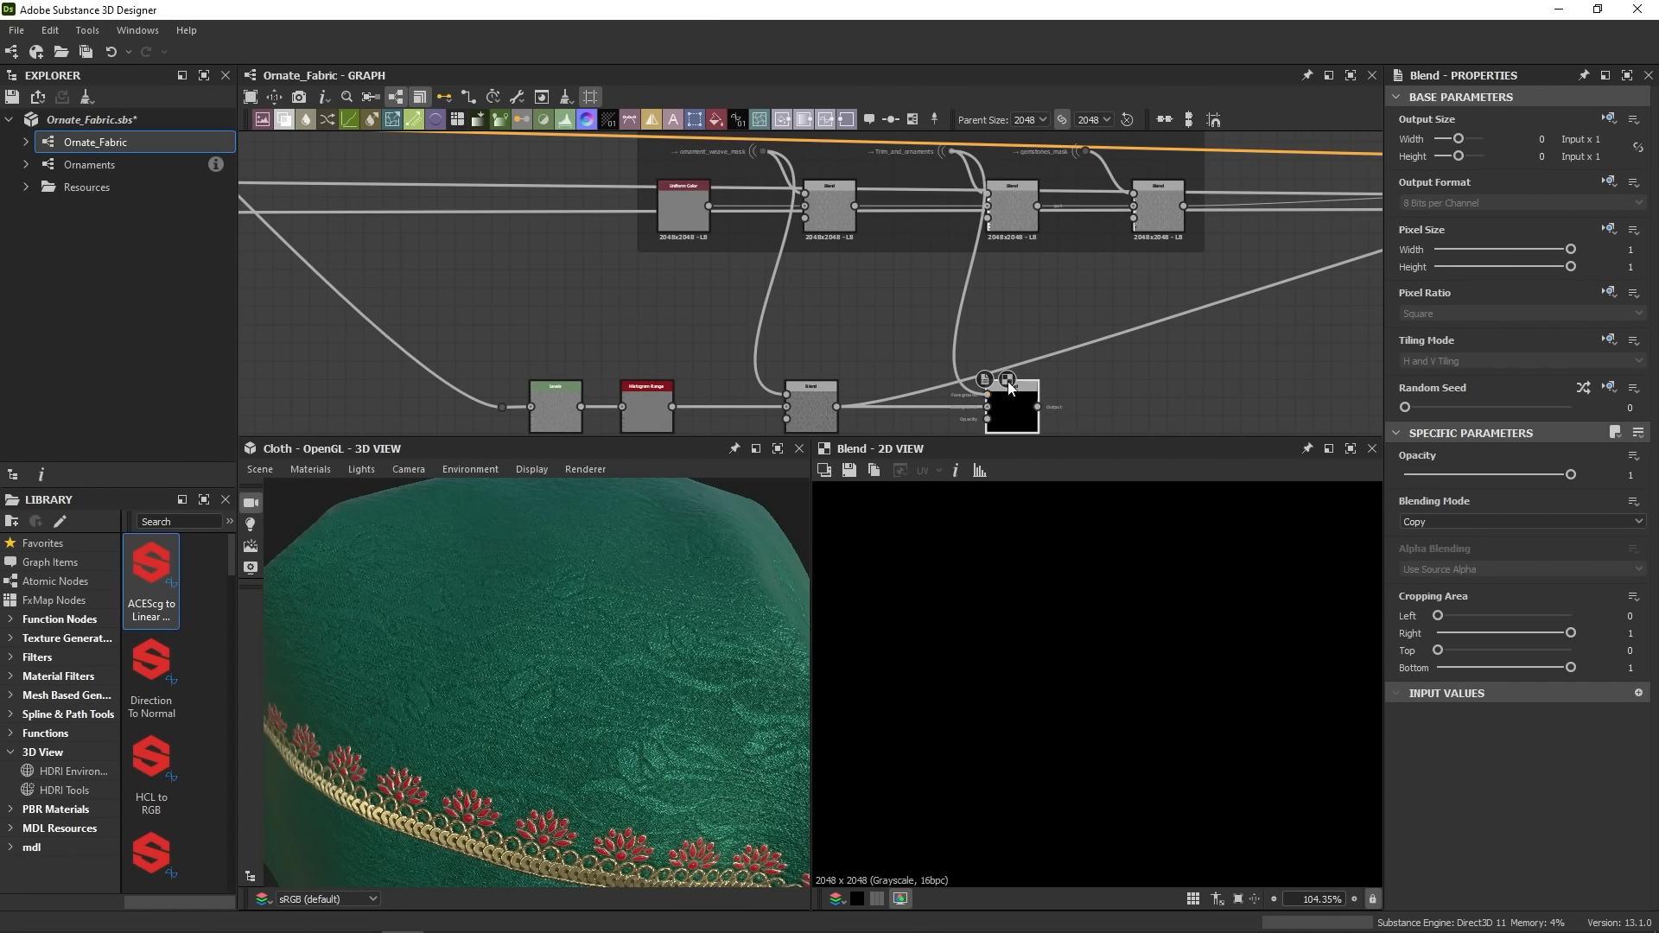
- Set the second Blend to Subtract at a low opacity and reroute the material output connection to it
click(1434, 522)
click(1427, 557)
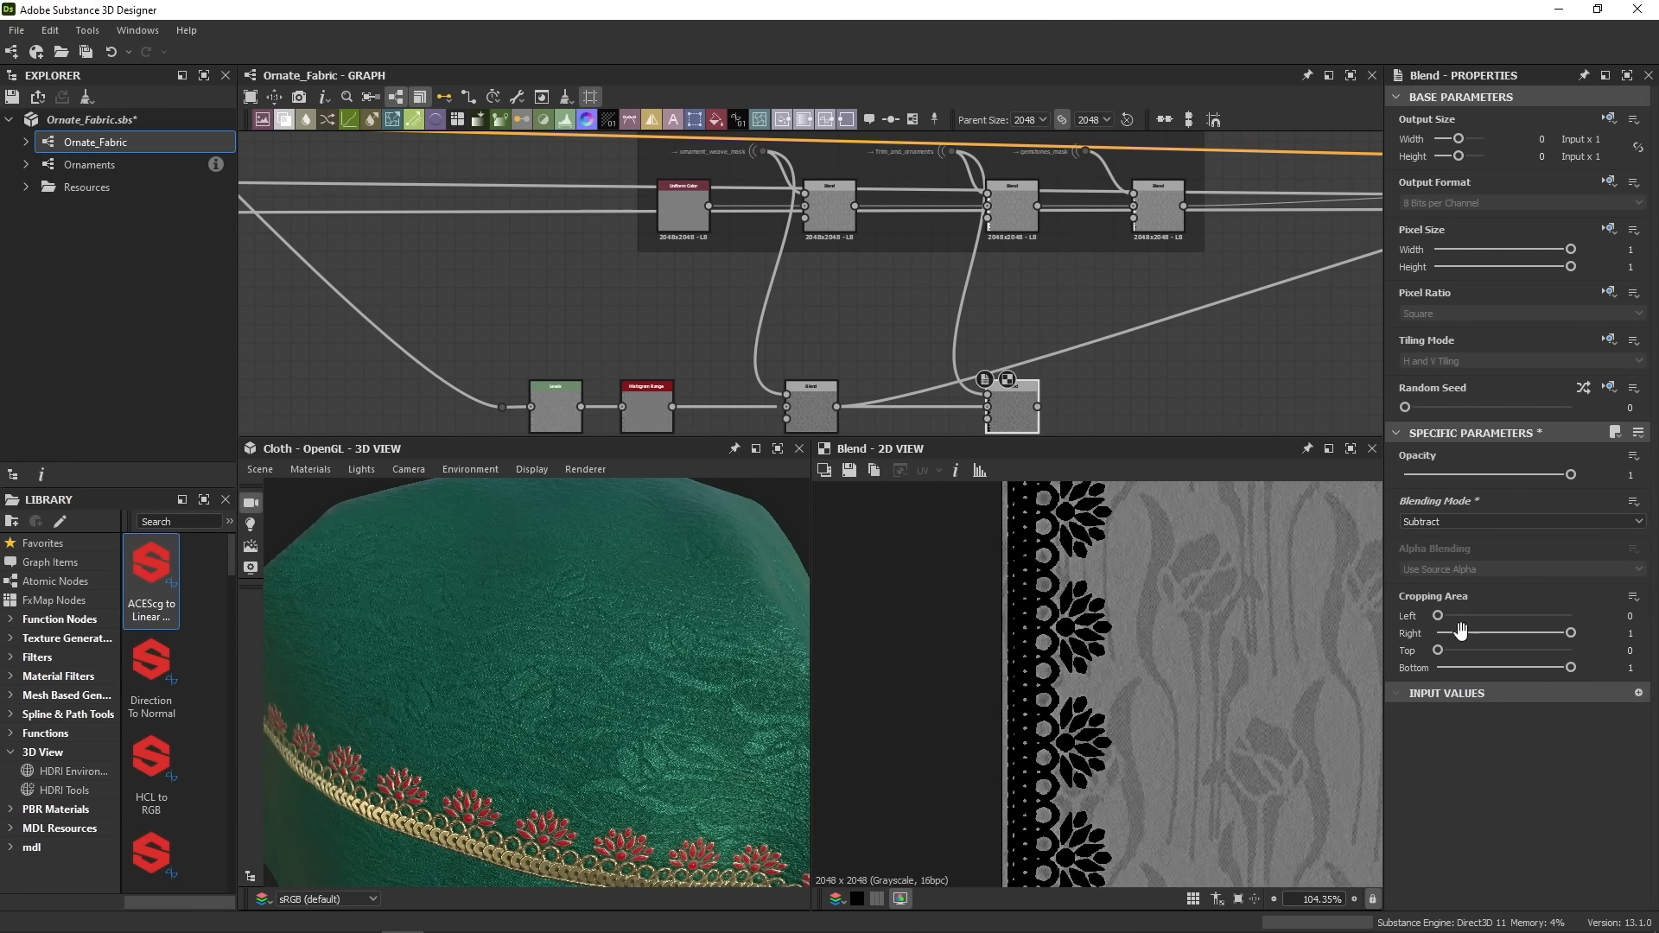
drag(1571, 474, 1469, 476)
drag(1432, 491, 1421, 489)
shift+drag(837, 406, 1029, 392)
drag(694, 608, 702, 583)
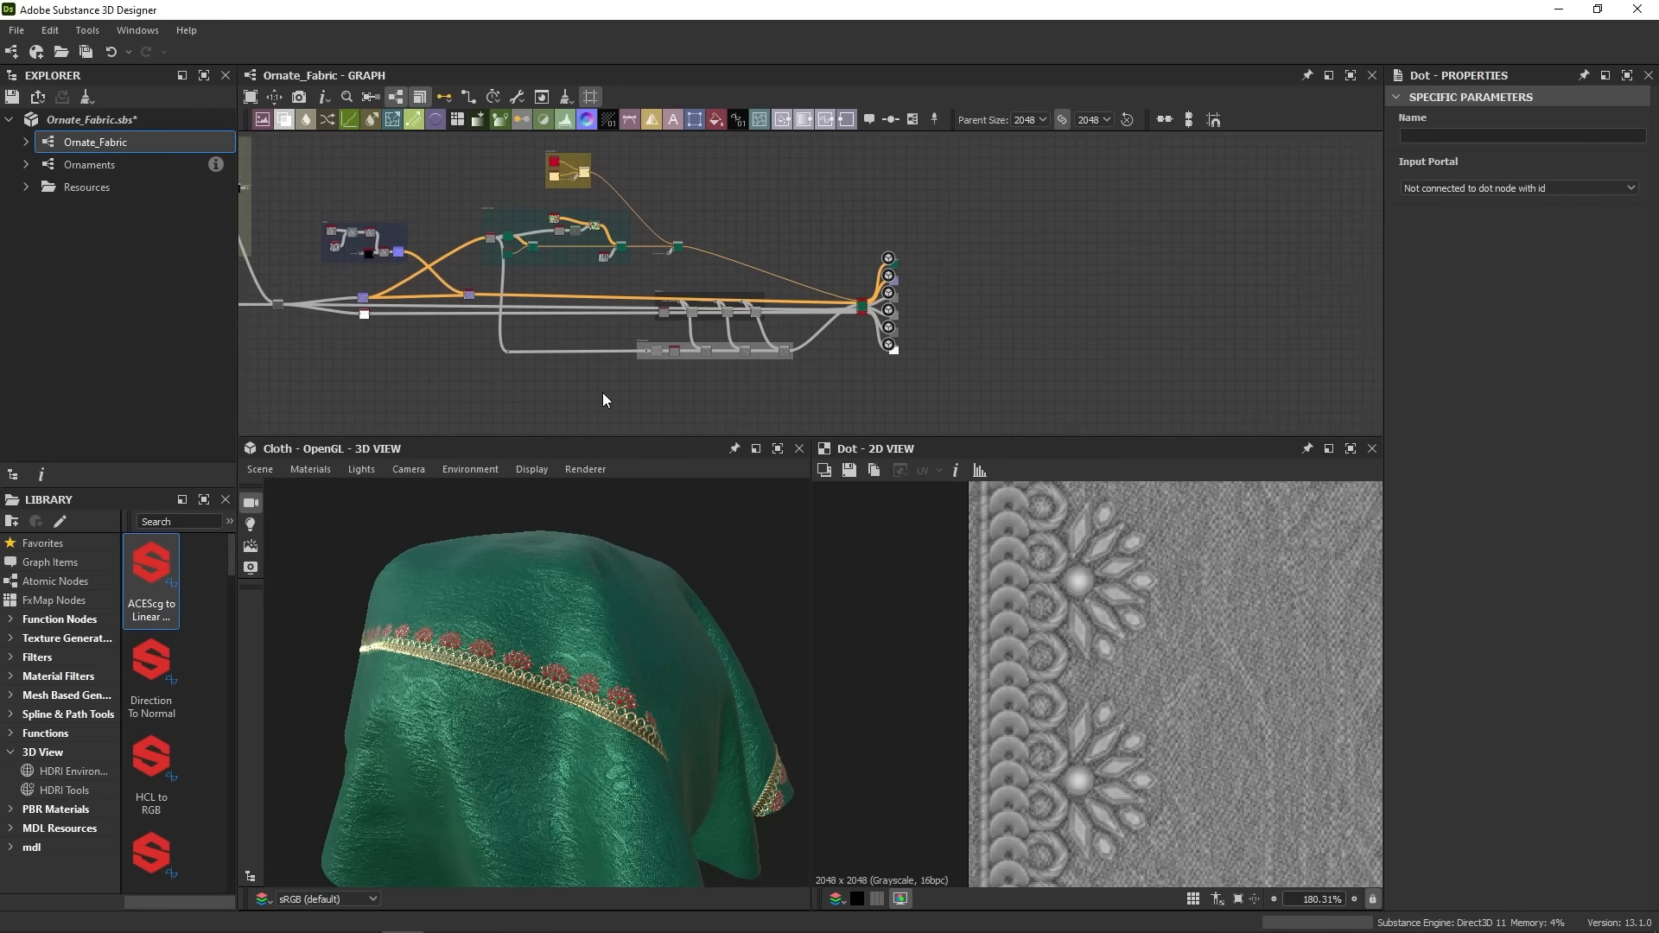
- Switch the 3D view's renderer to Iray and inspect the draped cloth from several angles
middle_drag(603, 395, 689, 395)
scroll(465, 660, down, 3)
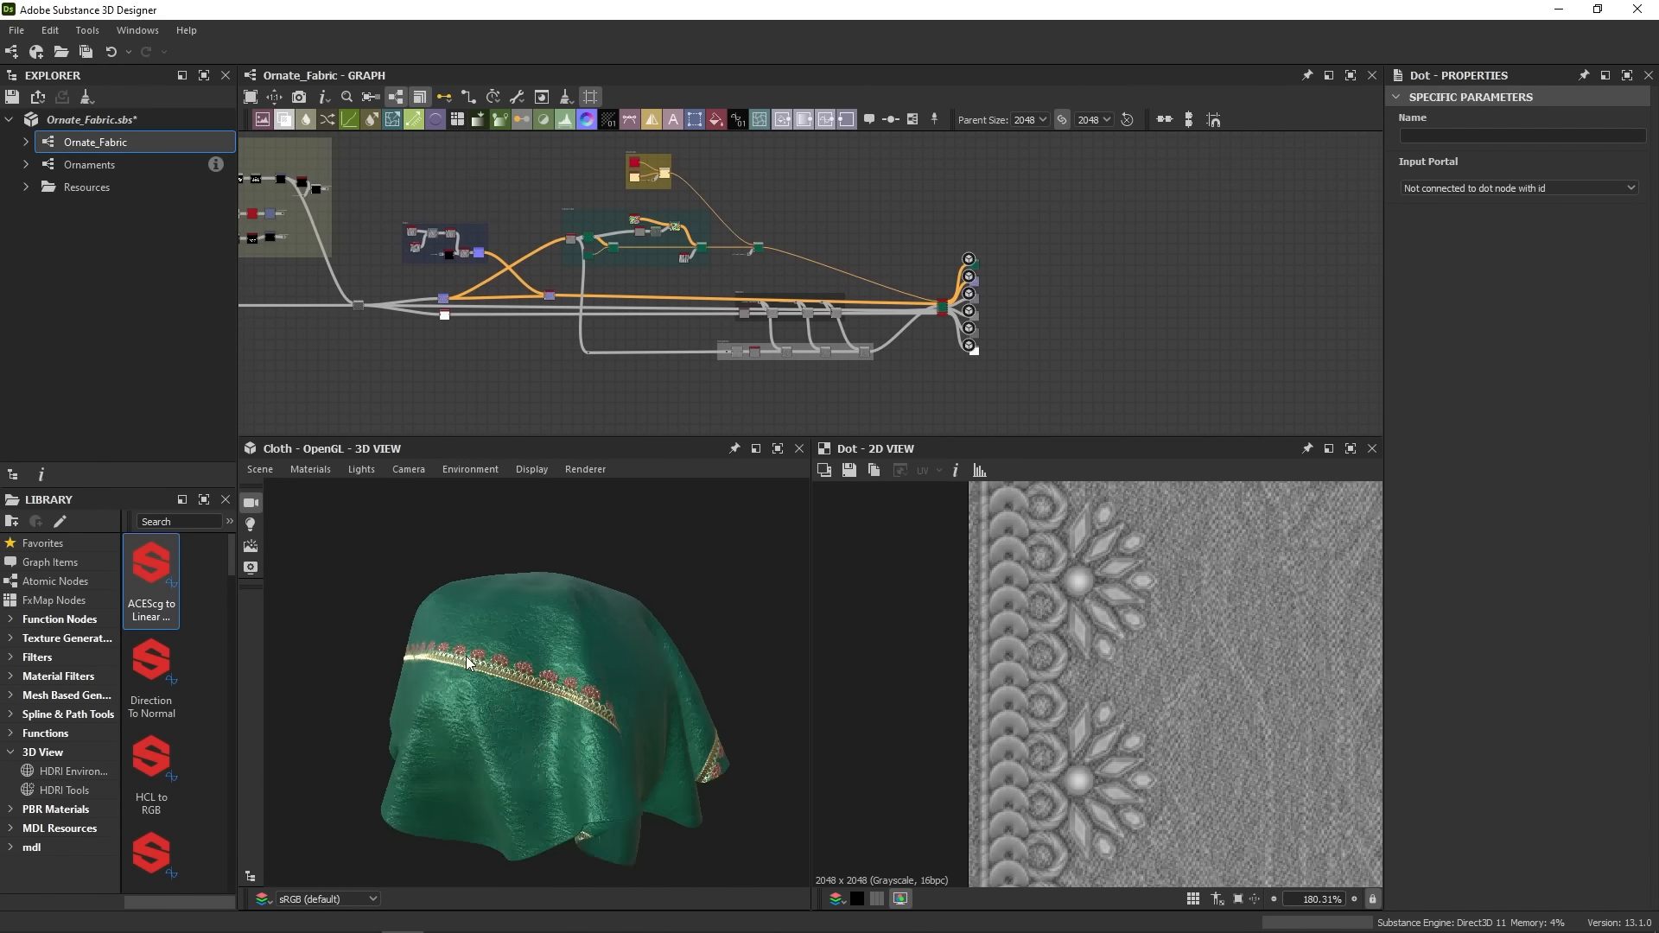
drag(465, 660, 562, 753)
click(594, 469)
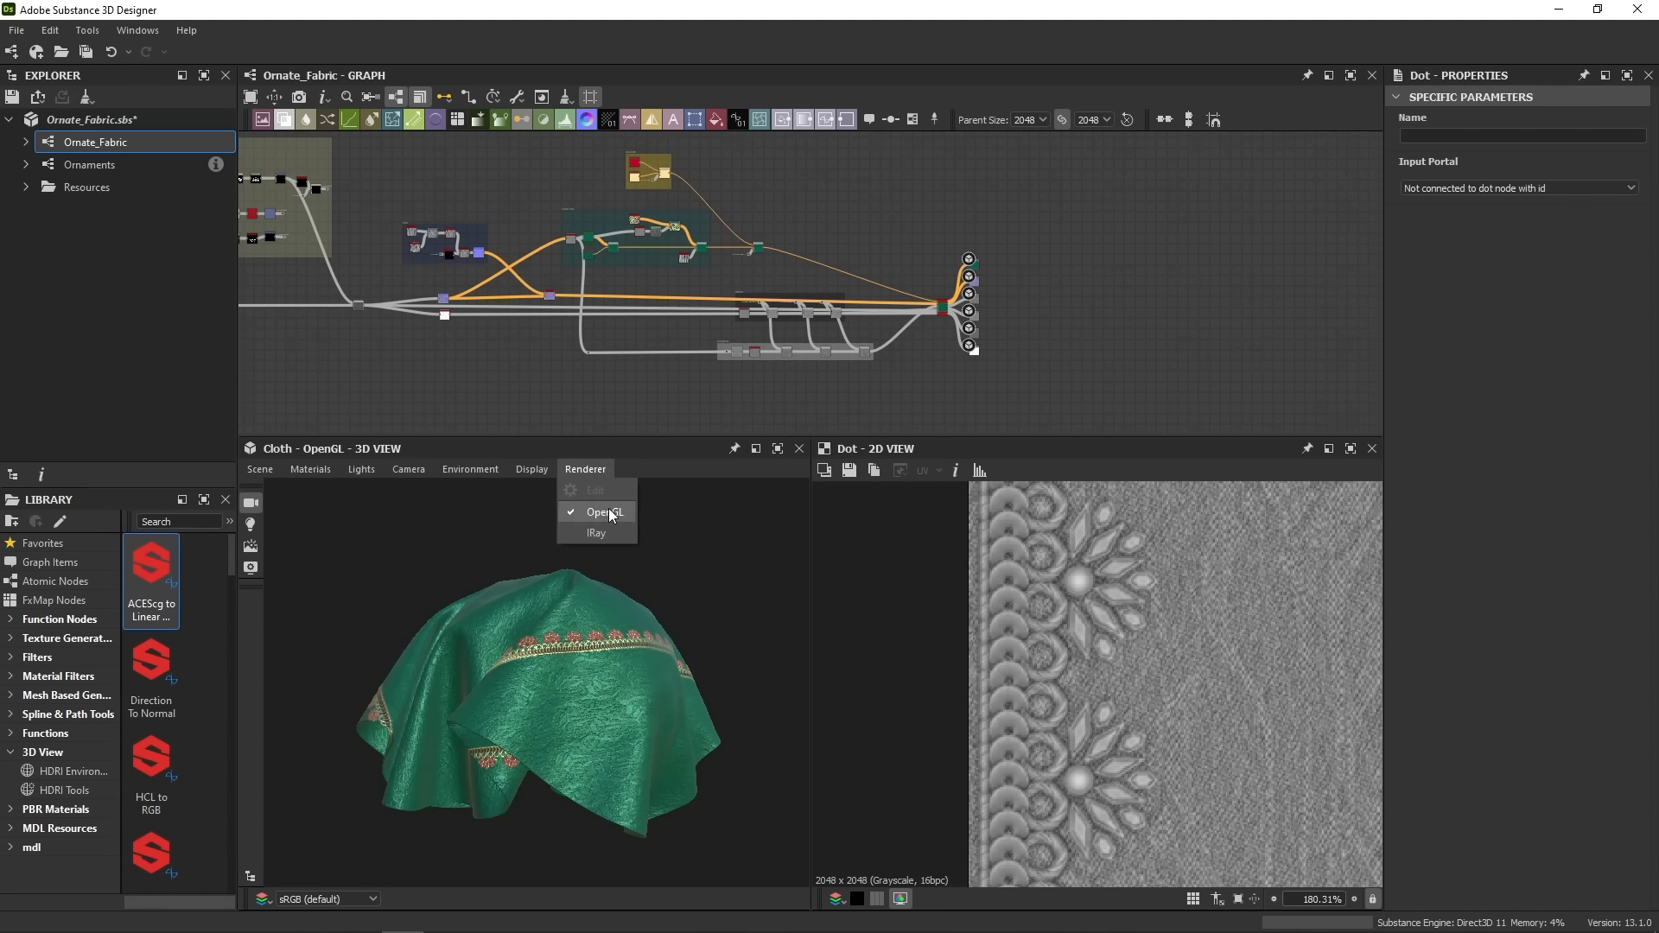
click(596, 533)
scroll(553, 760, up, 5)
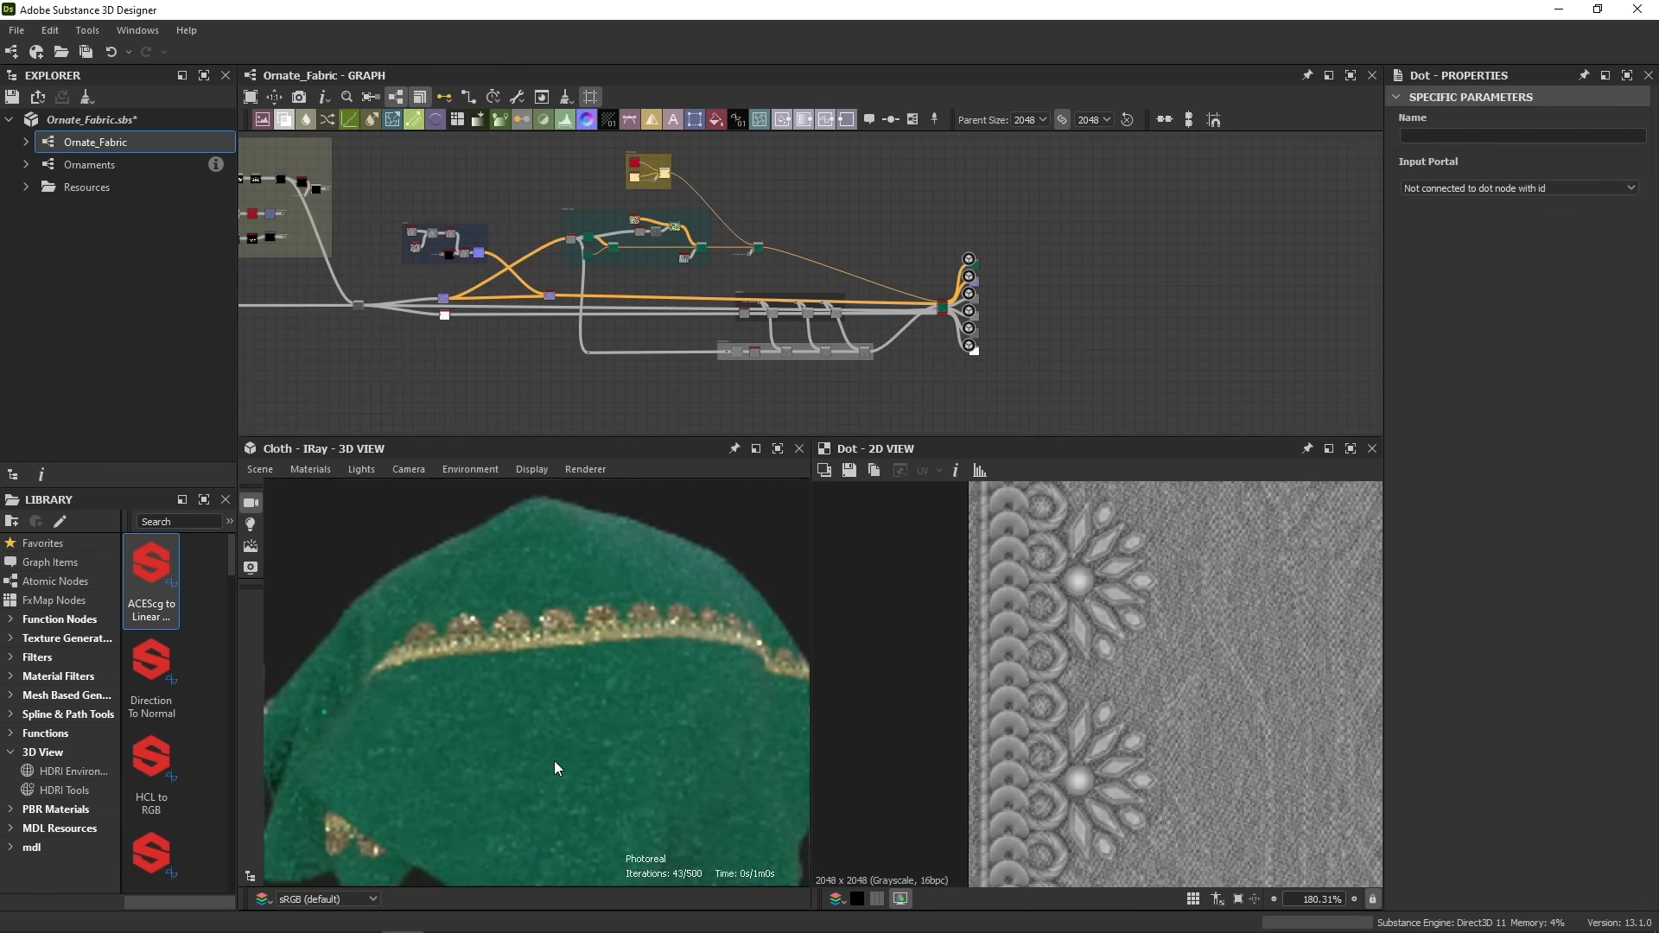
drag(501, 707, 530, 741)
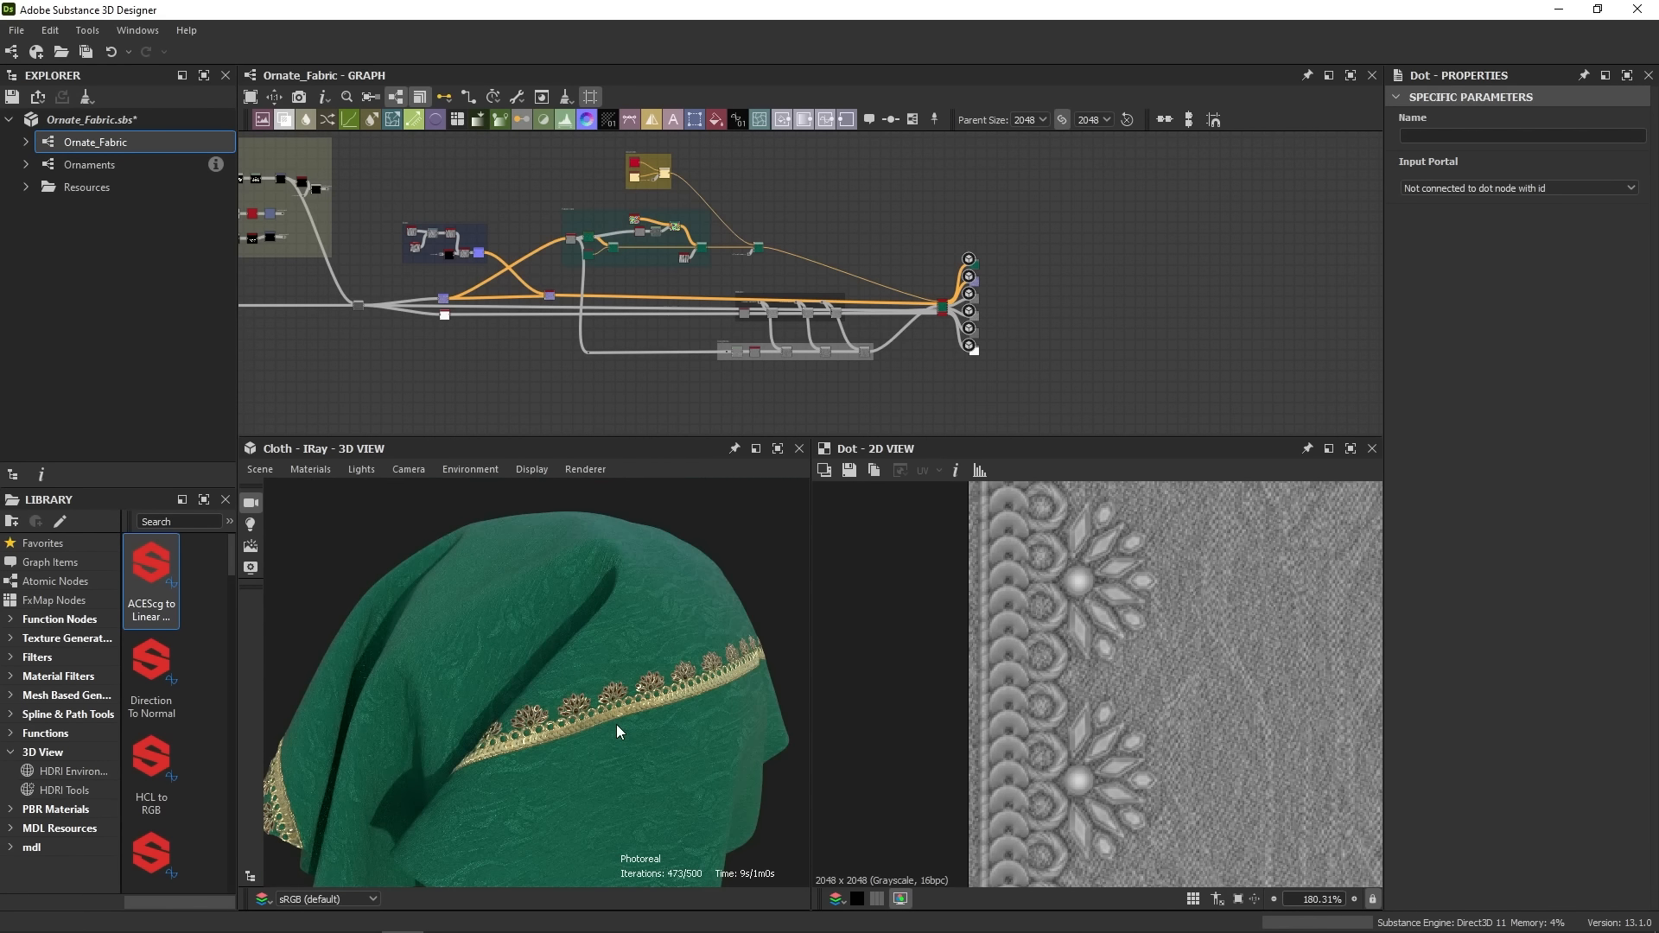
drag(615, 724, 689, 722)
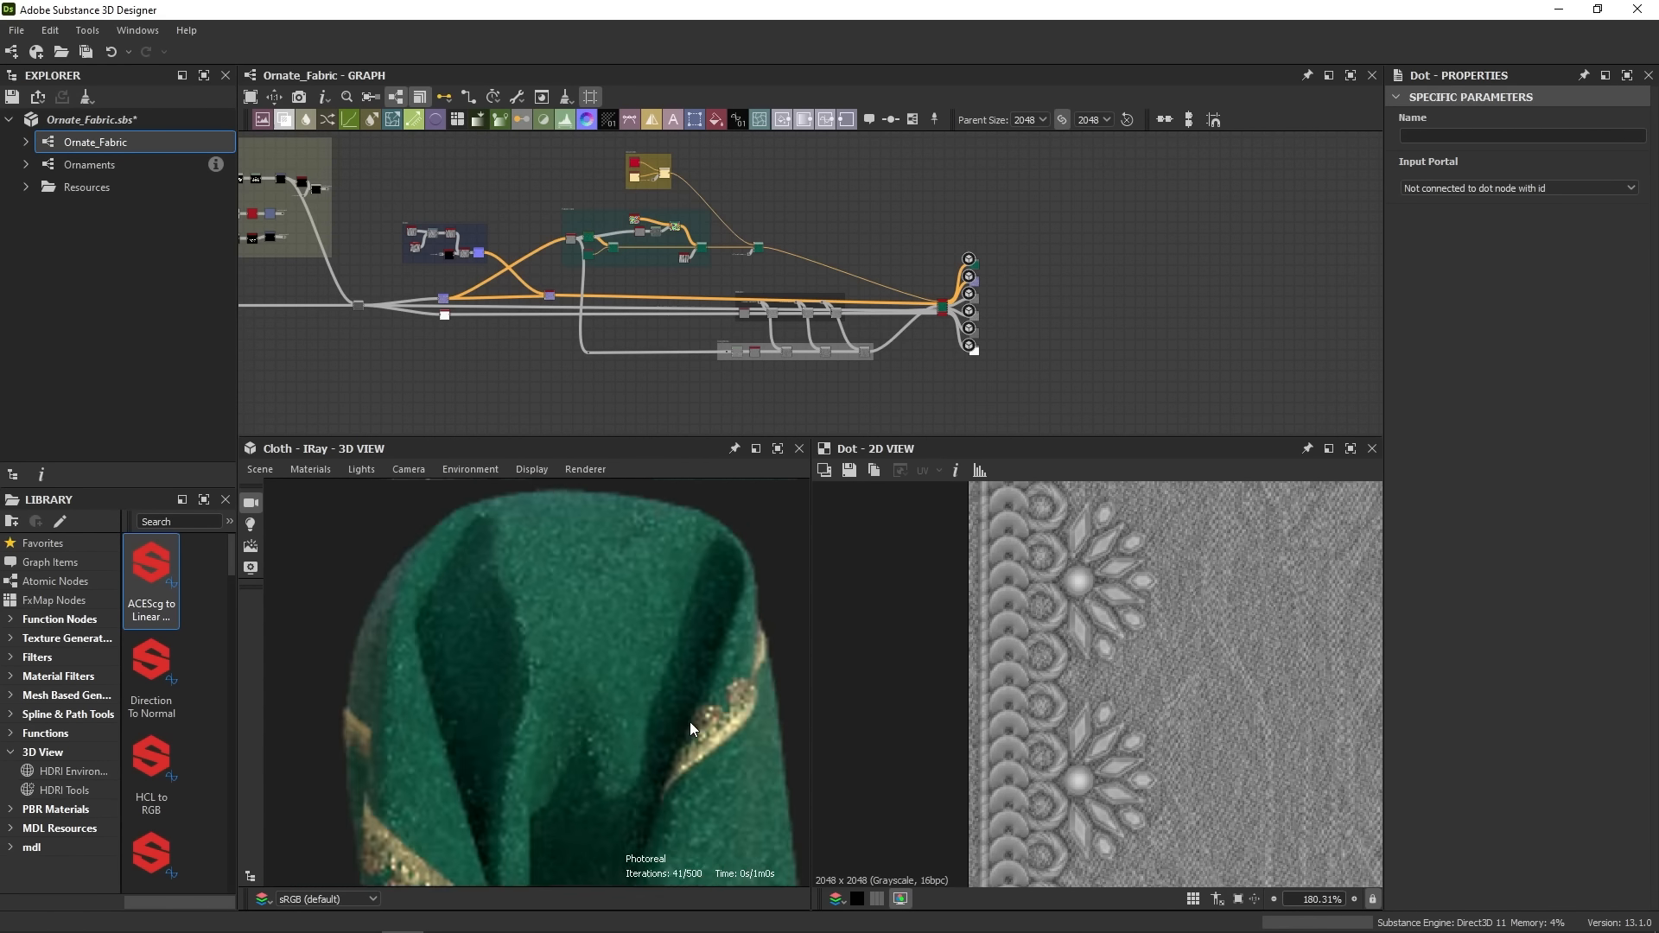